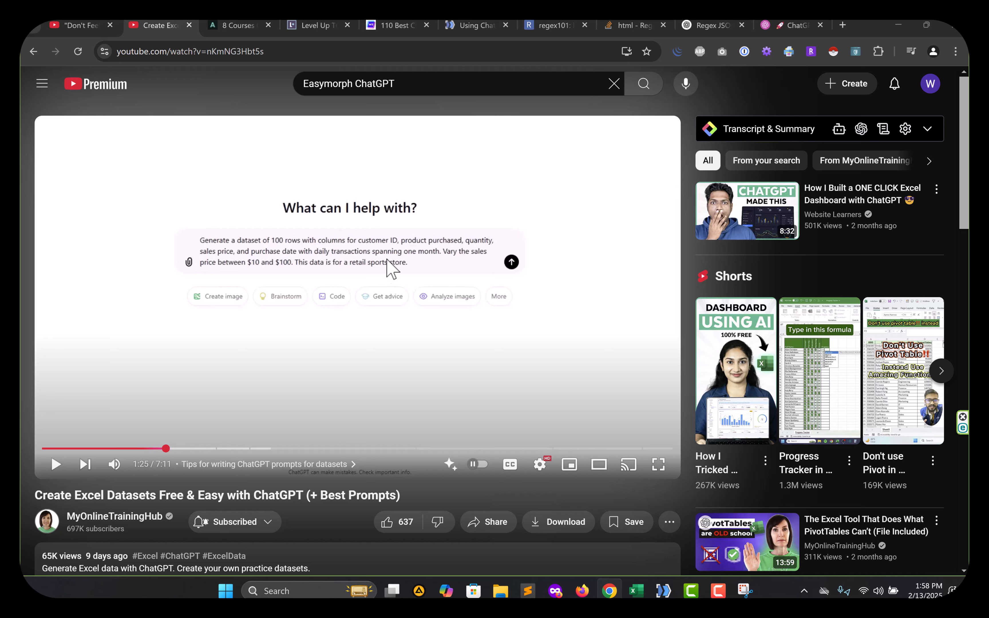
# Seek the YouTube tutorial to about 1:35, then switch to the ChatGPT-Test2 EasyMorph project.
pyautogui.moveTo(170, 453); pyautogui.dragTo(183, 451)
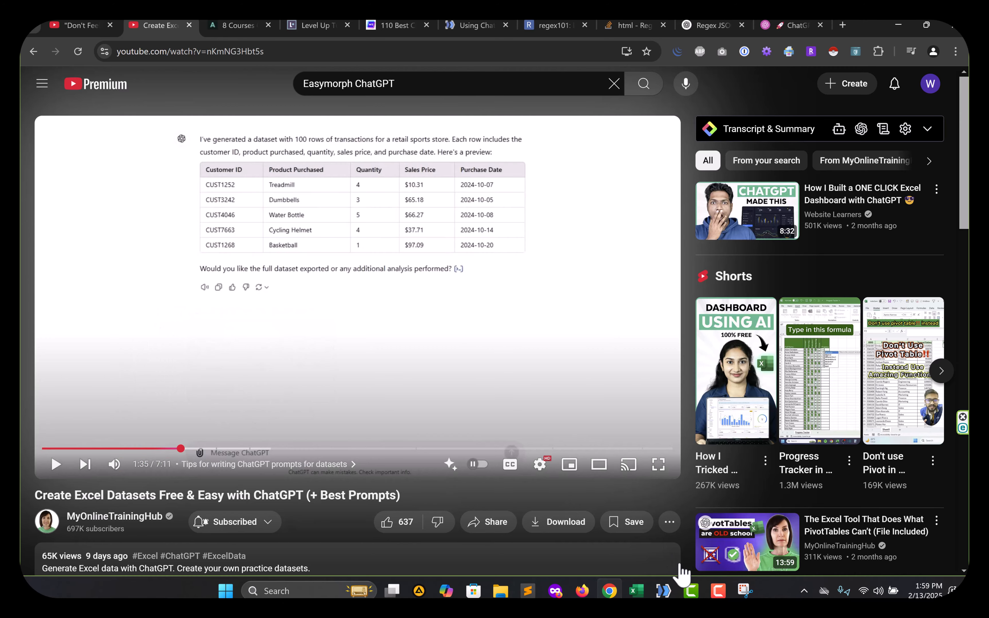
pyautogui.moveTo(669, 590)
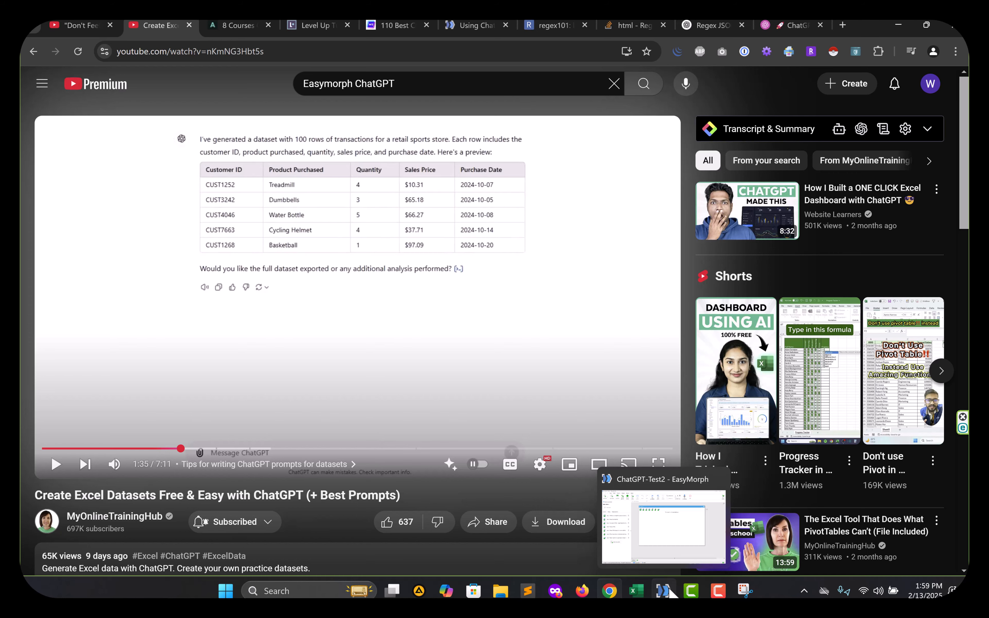
pyautogui.click(669, 587)
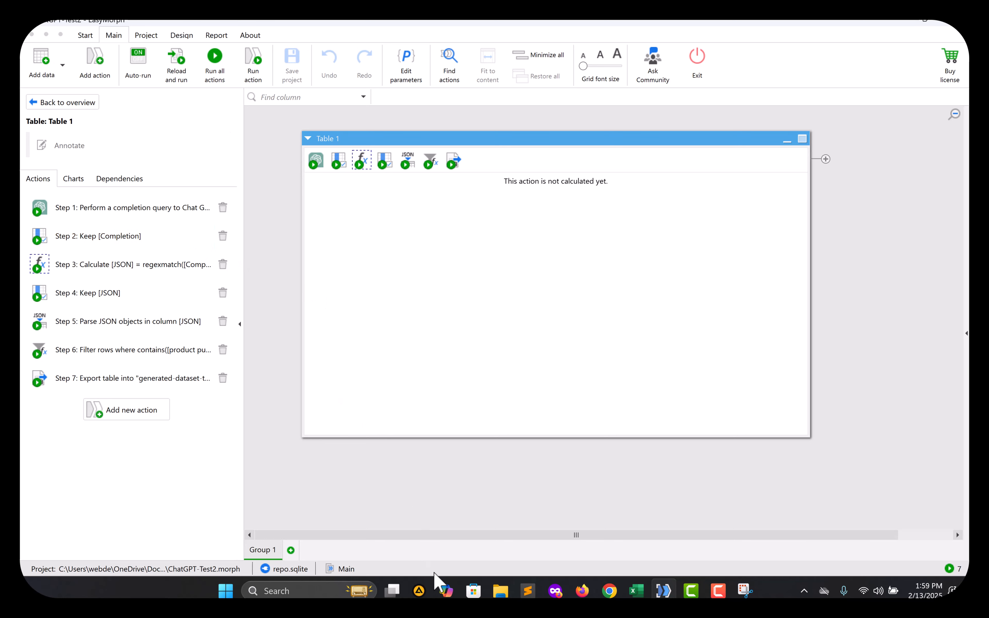
pyautogui.moveTo(502, 596)
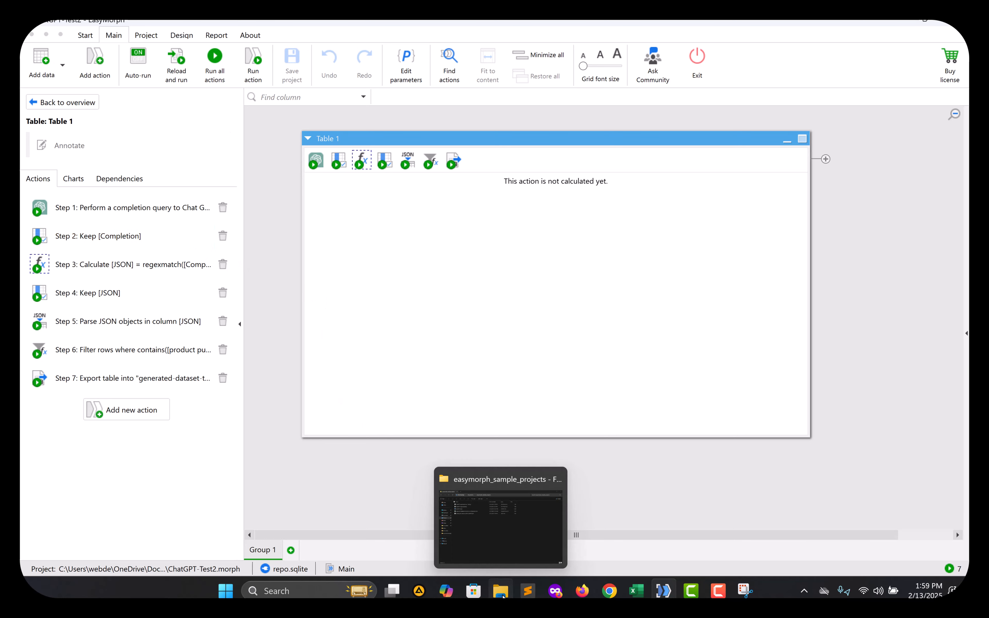
pyautogui.click(511, 546)
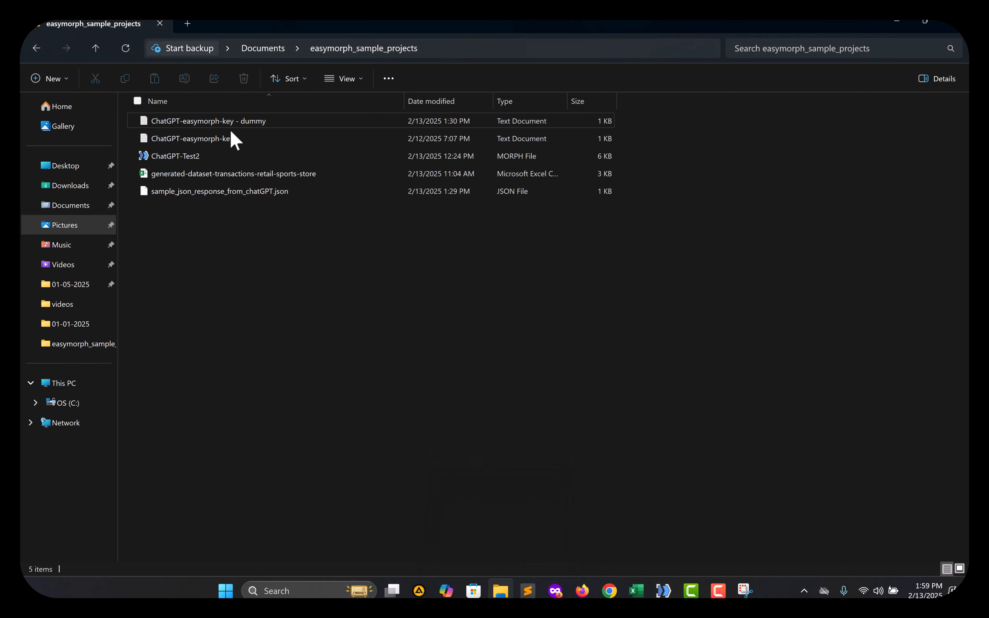
pyautogui.hotkey('alt', 'Tab')
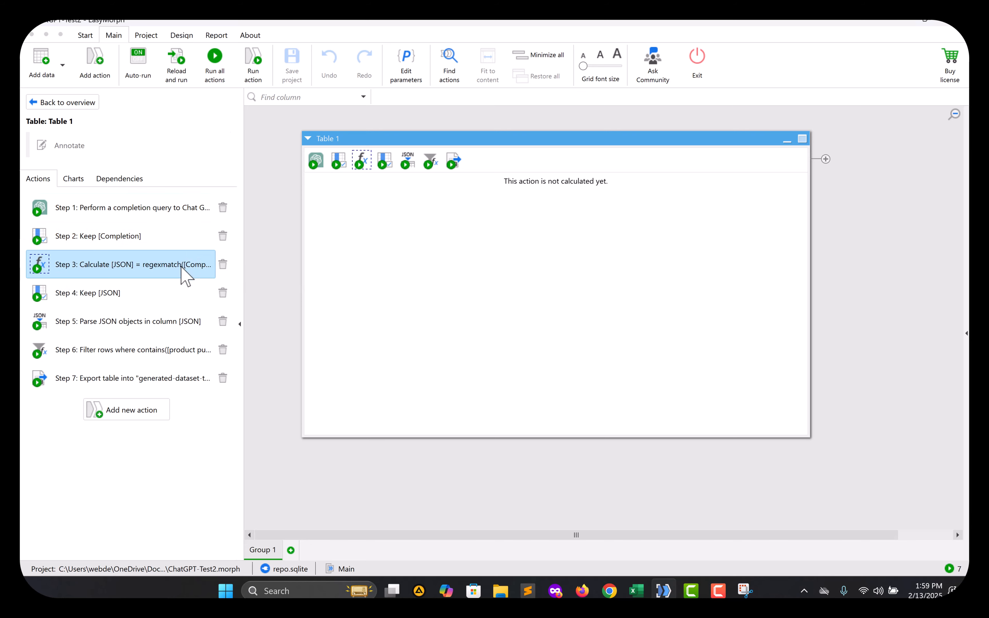
pyautogui.hotkey('alt', 'Tab')
pyautogui.hotkey('alt', 'Tab')
pyautogui.hotkey('alt', 'Tab')
pyautogui.hotkey('alt', 'Tab')
pyautogui.hotkey('alt', 'Tab')
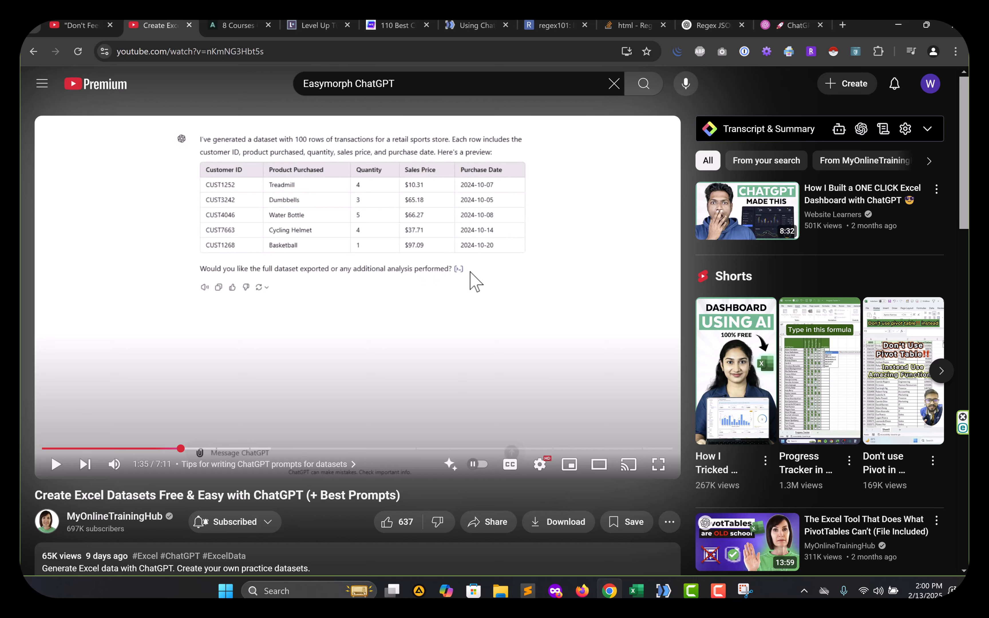
pyautogui.hotkey('alt', 'Tab')
pyautogui.hotkey('alt', 'Tab')
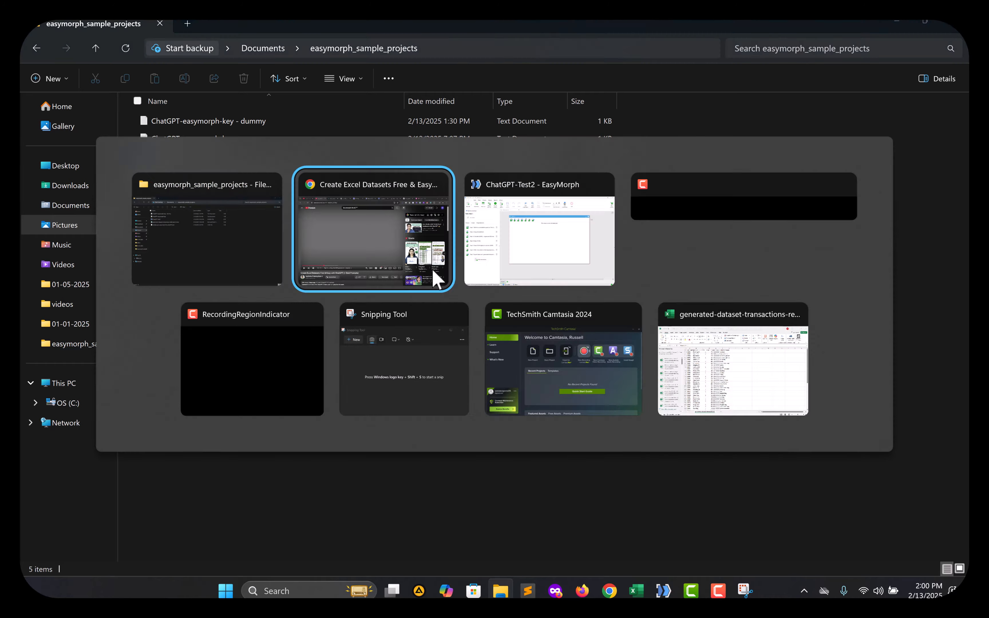
pyautogui.hotkey('alt', 'Tab')
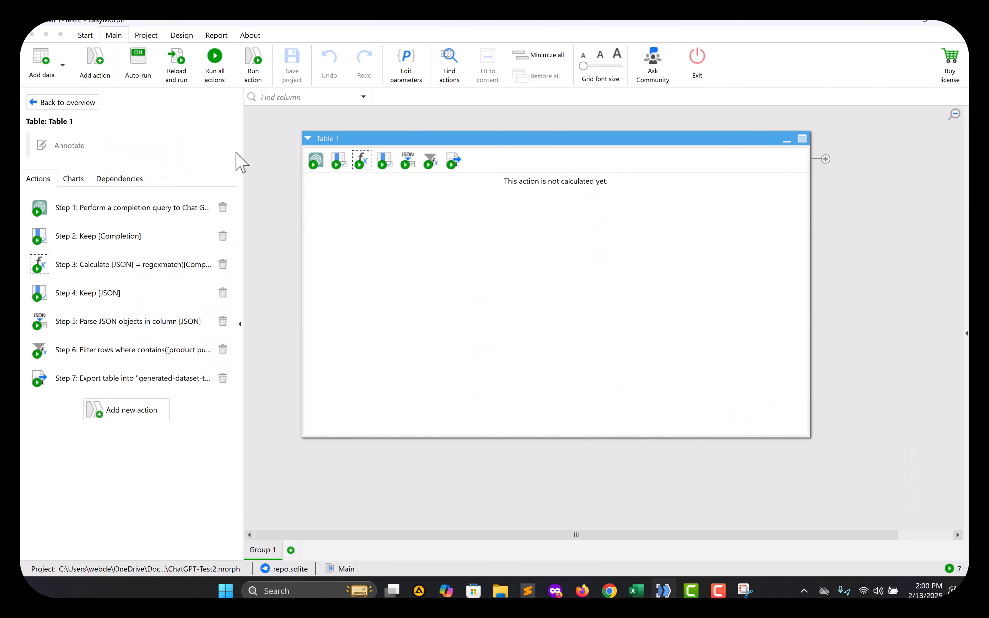
pyautogui.click(250, 35)
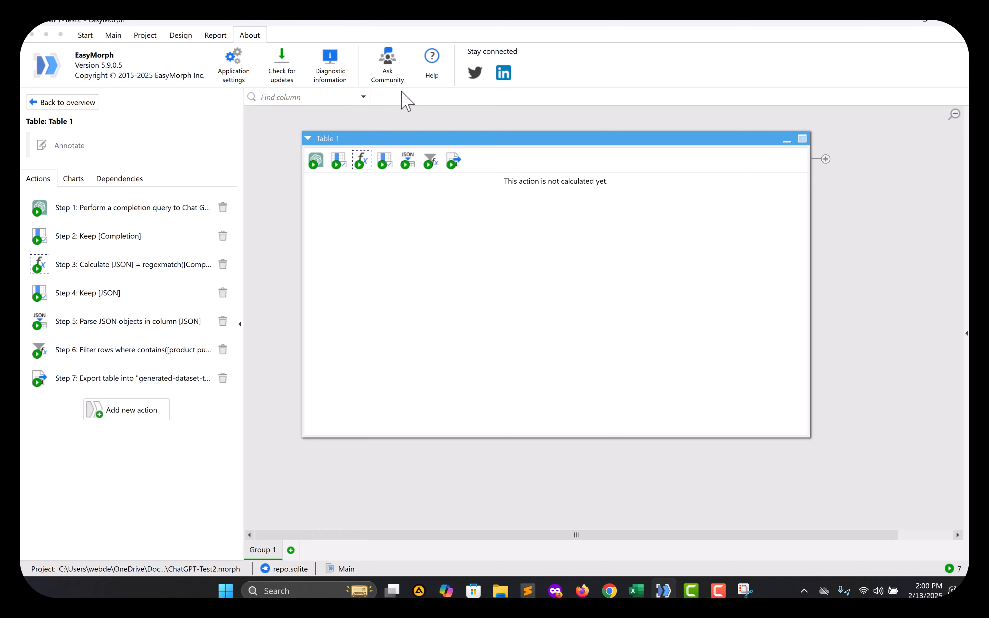
pyautogui.click(434, 65)
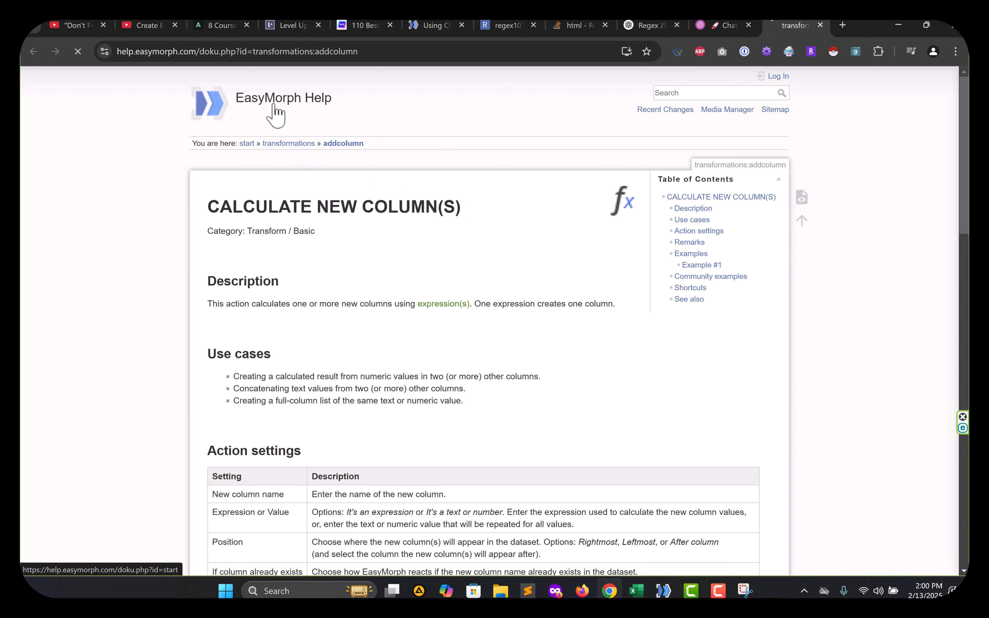
pyautogui.click(276, 116)
pyautogui.scroll(-5, 393, 204)
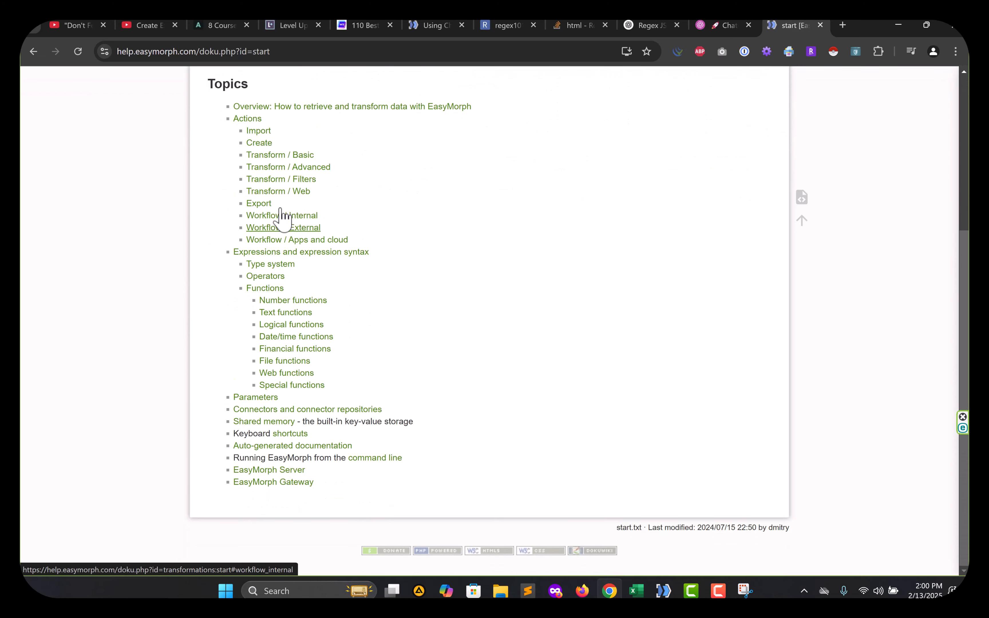
pyautogui.scroll(5, 278, 163)
pyautogui.hotkey('alt', 'Tab')
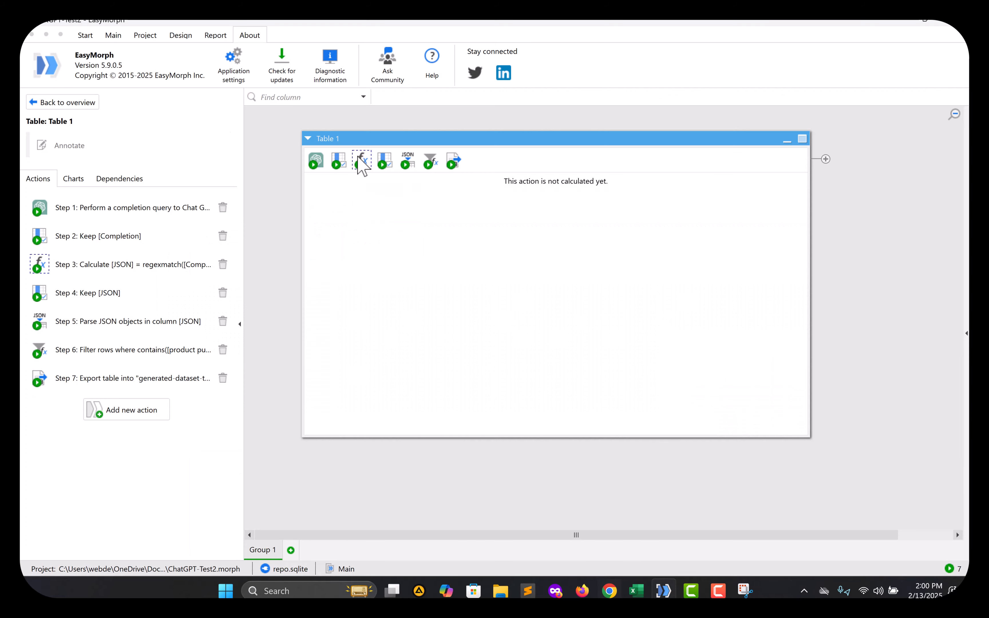
pyautogui.click(114, 37)
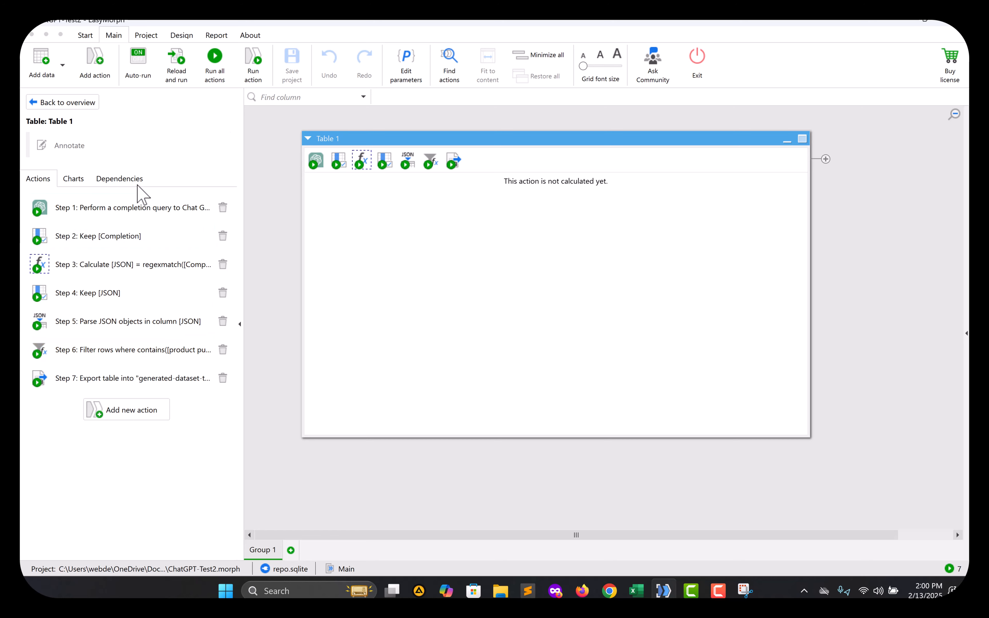
# Open the Ask ChatGPT step, compare its prompt with the tutorial, and select the {product category} placeholder.
pyautogui.click(109, 208)
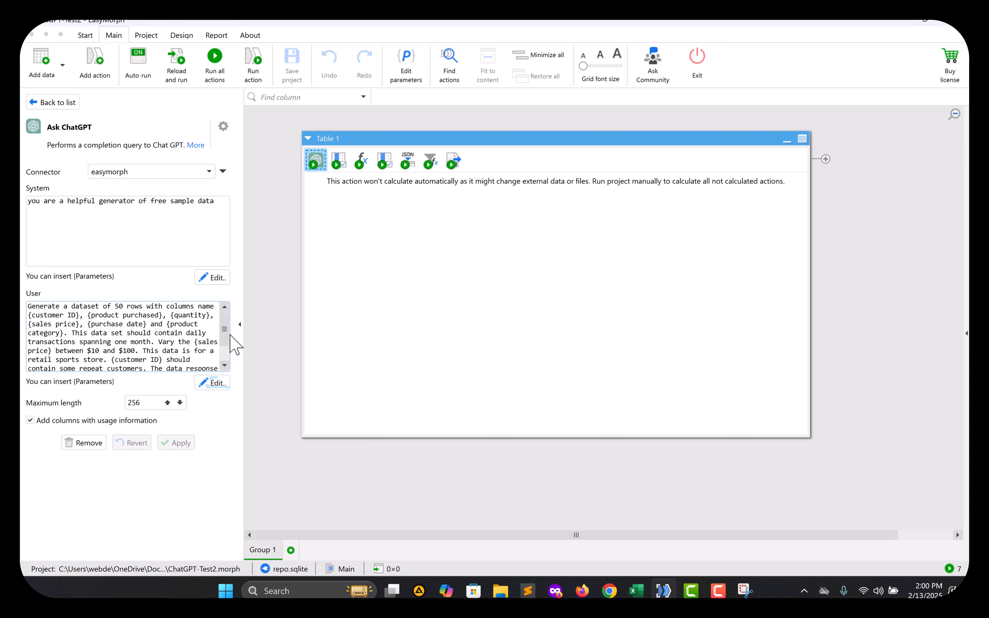
pyautogui.hotkey('alt', 'Tab')
pyautogui.hotkey('alt', 'Tab')
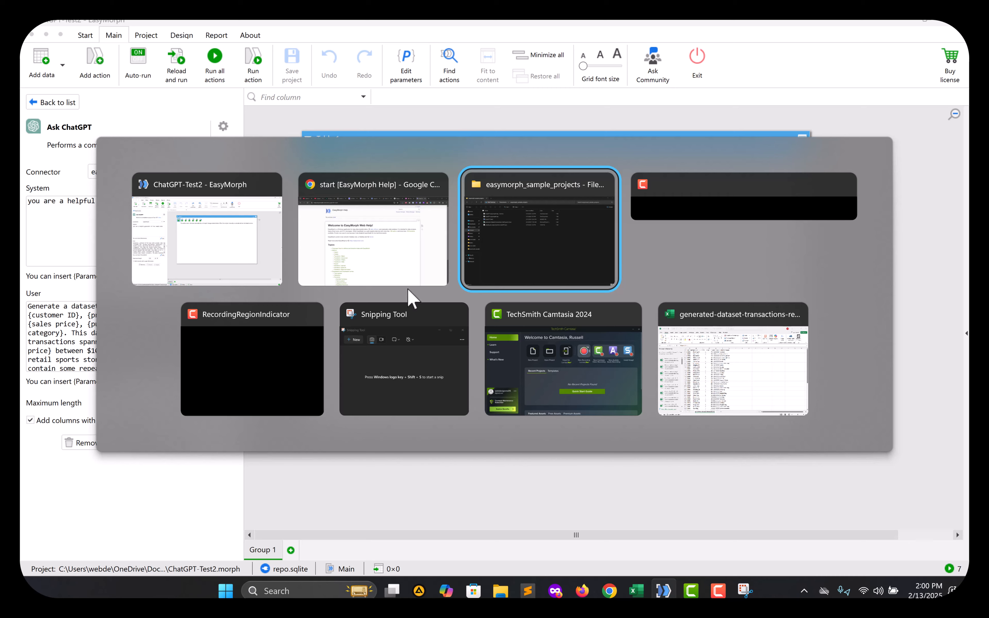
pyautogui.click(370, 246)
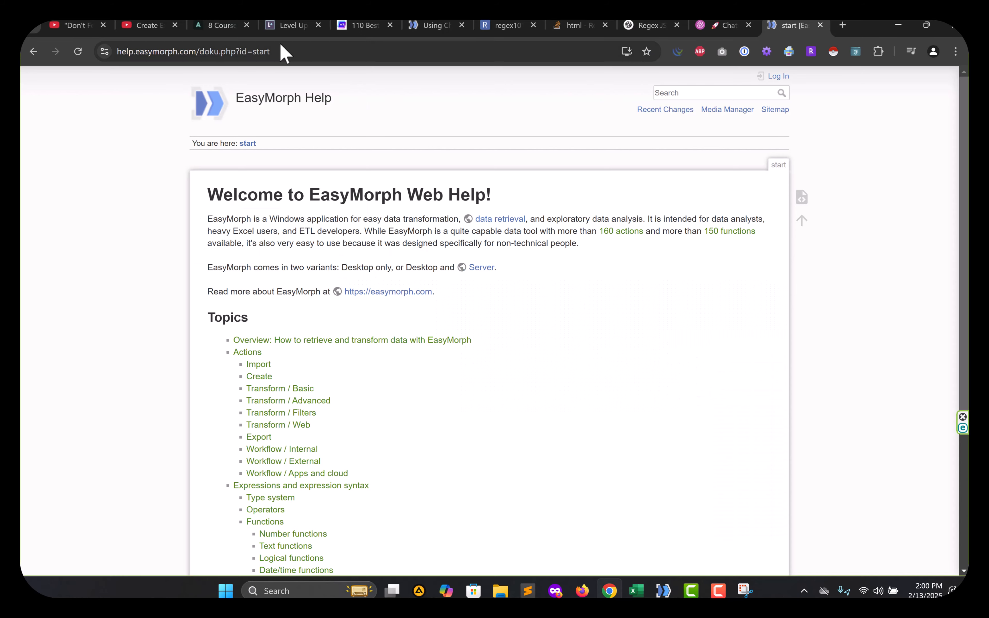
pyautogui.click(146, 25)
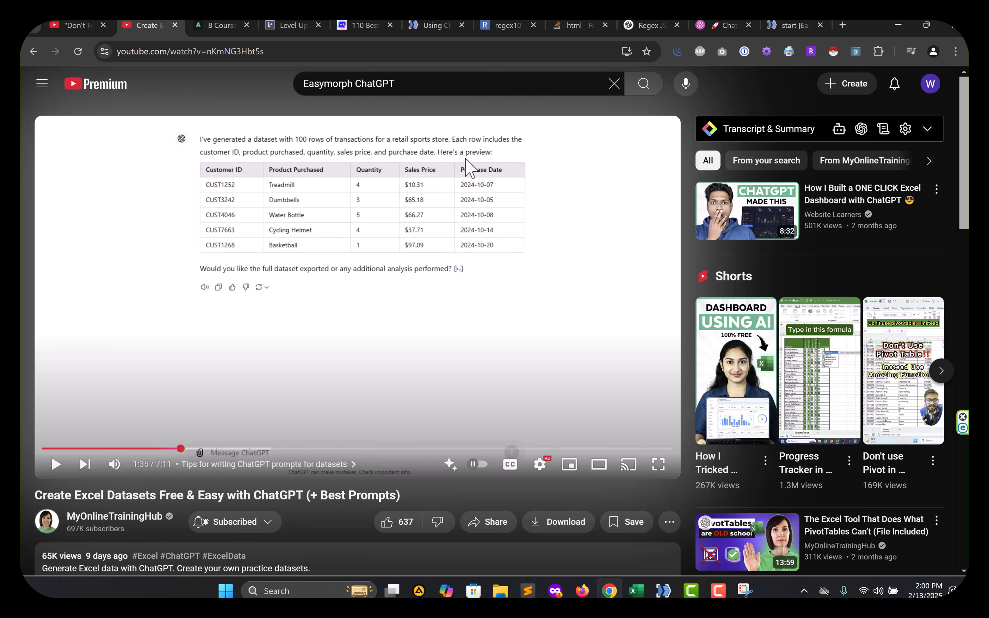
pyautogui.hotkey('alt', 'Tab')
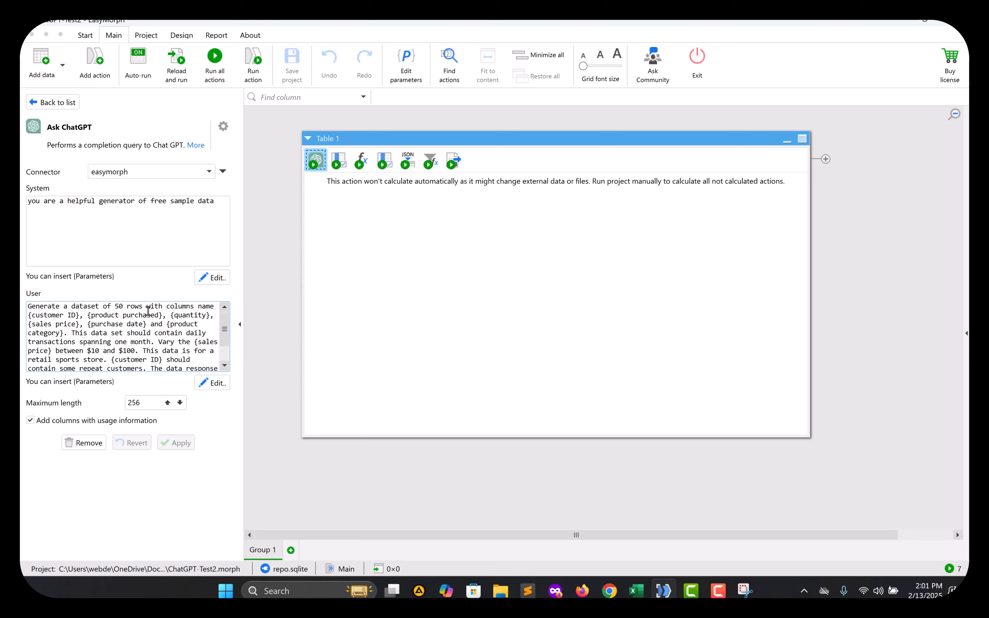
pyautogui.hotkey('alt', 'Tab')
pyautogui.hotkey('alt', 'Tab')
pyautogui.hotkey('alt', 'Tab')
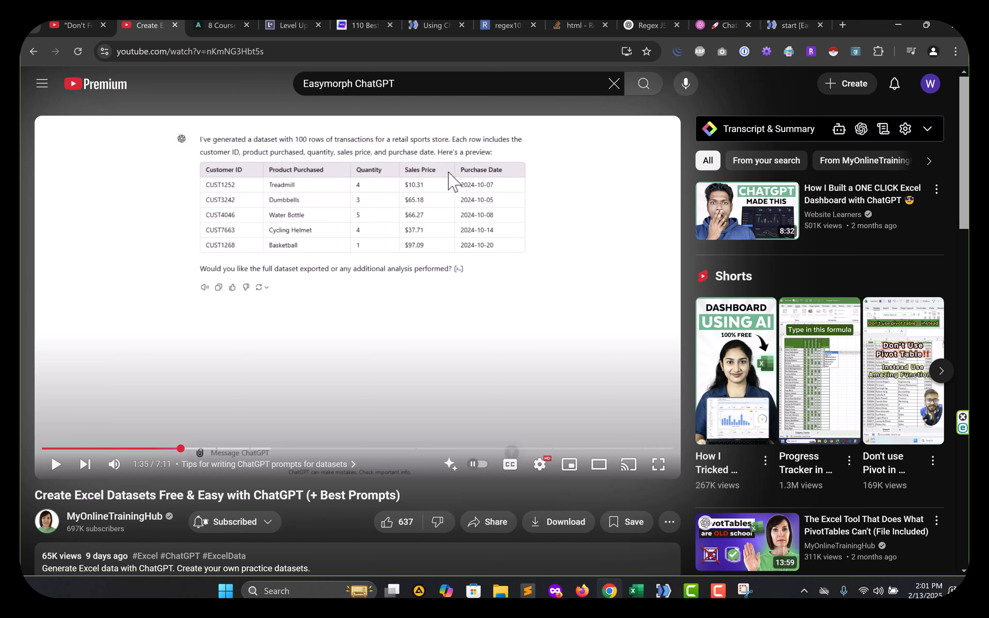
pyautogui.hotkey('alt', 'Tab')
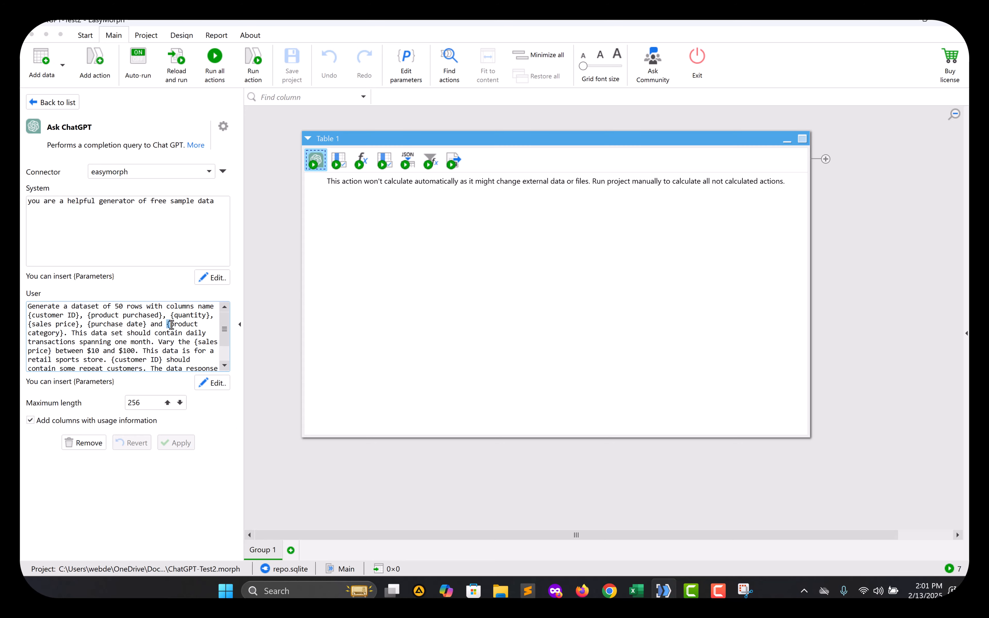
pyautogui.moveTo(202, 327); pyautogui.dragTo(70, 334)
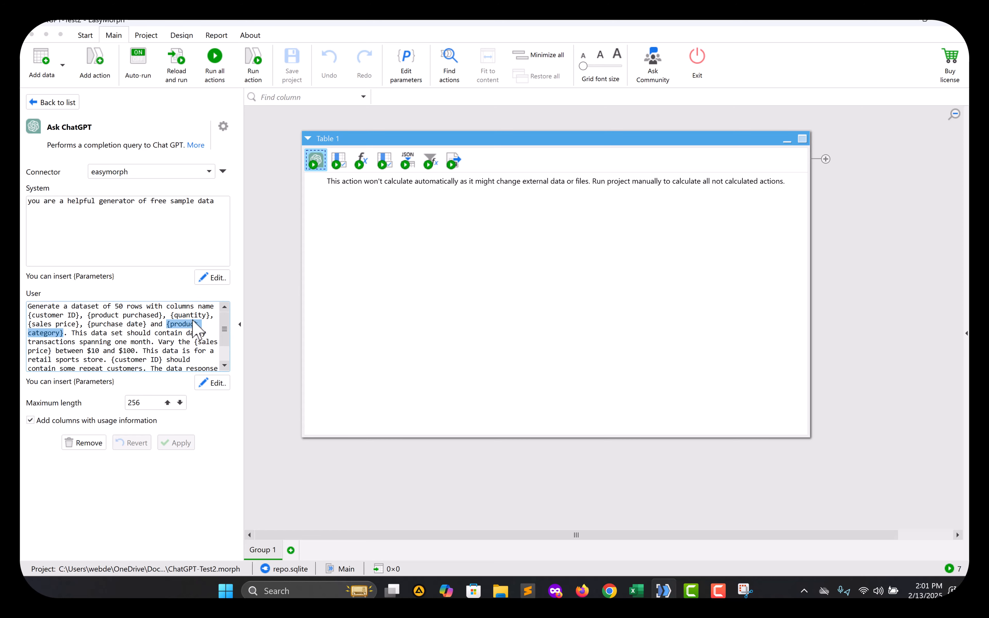
pyautogui.click(411, 83)
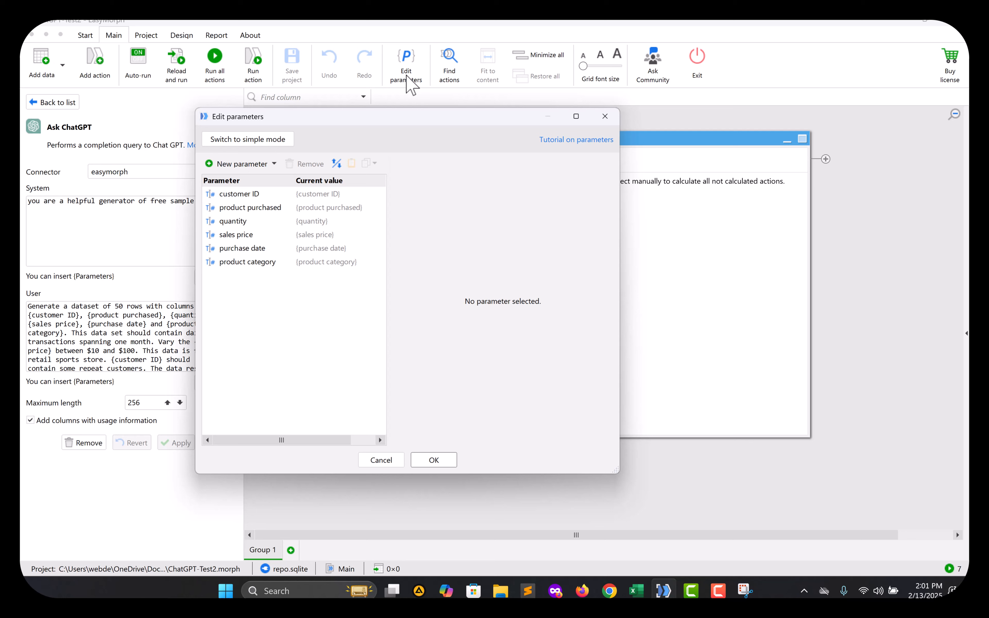
pyautogui.click(243, 194)
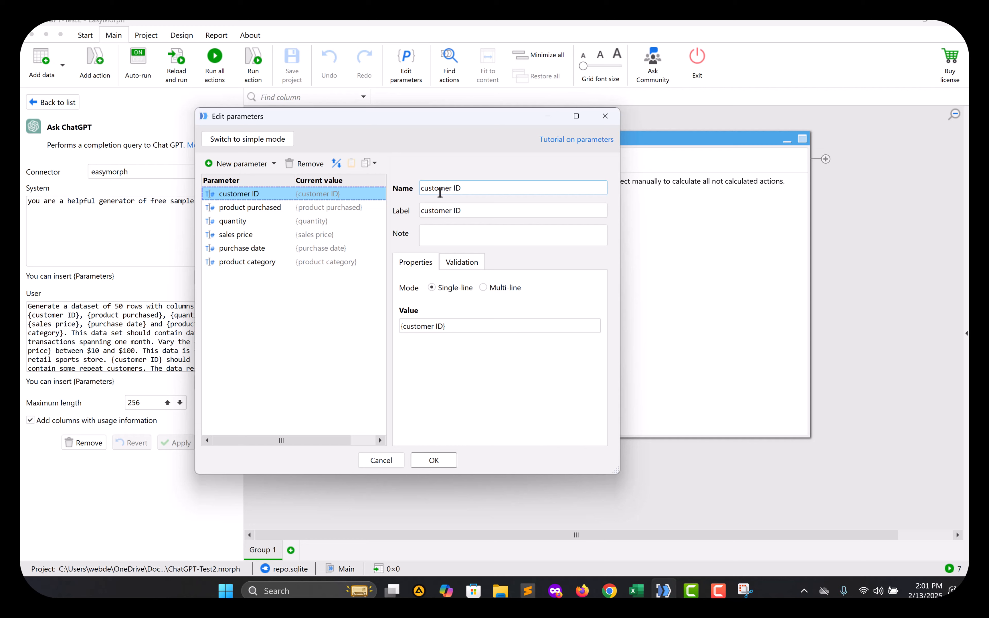
pyautogui.click(251, 208)
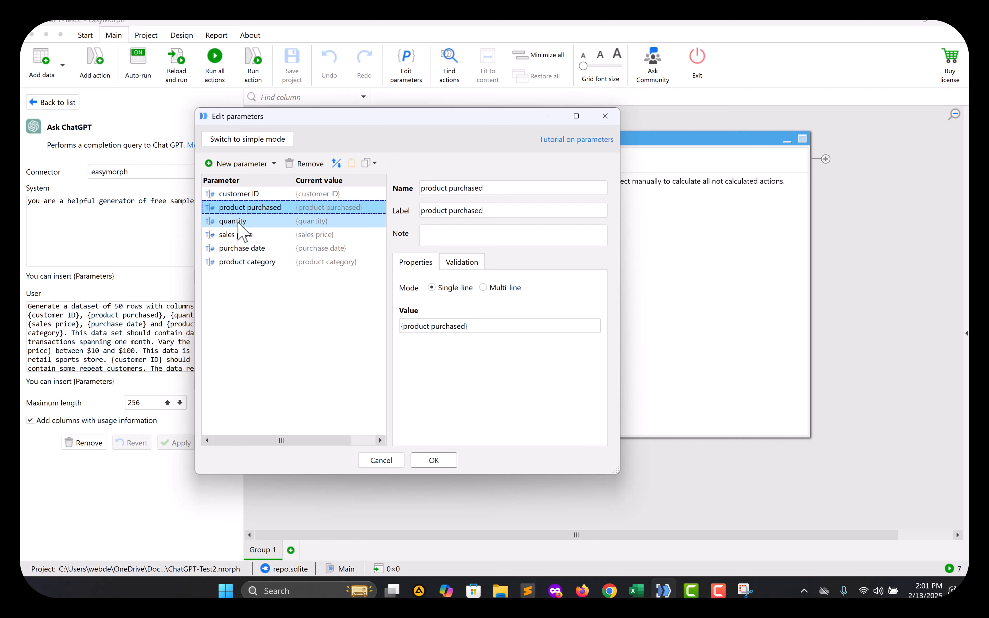
pyautogui.click(239, 222)
pyautogui.click(236, 235)
pyautogui.click(239, 249)
pyautogui.click(297, 263)
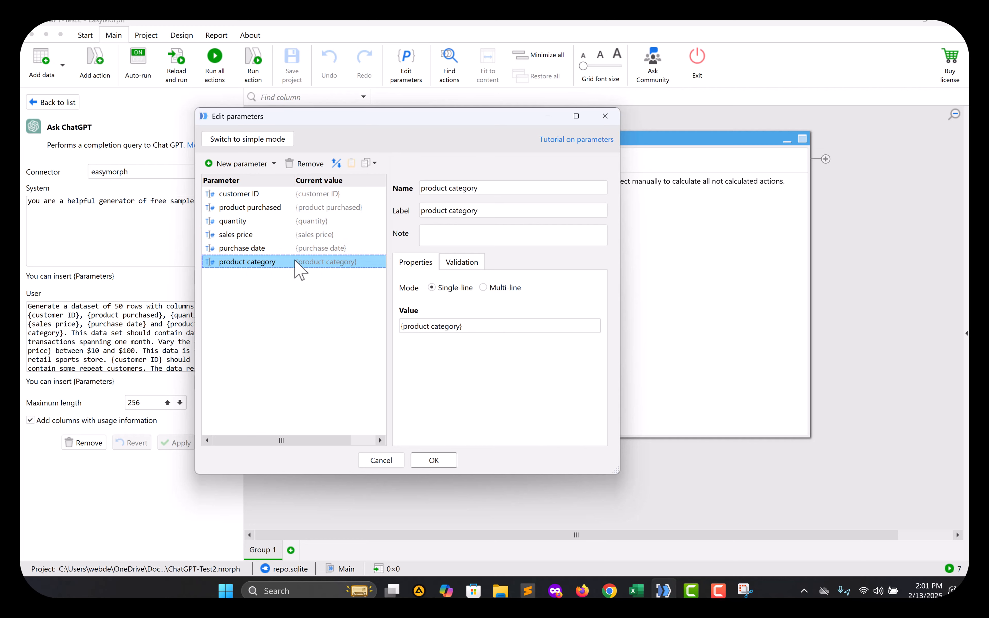
pyautogui.moveTo(445, 119); pyautogui.dragTo(577, 117)
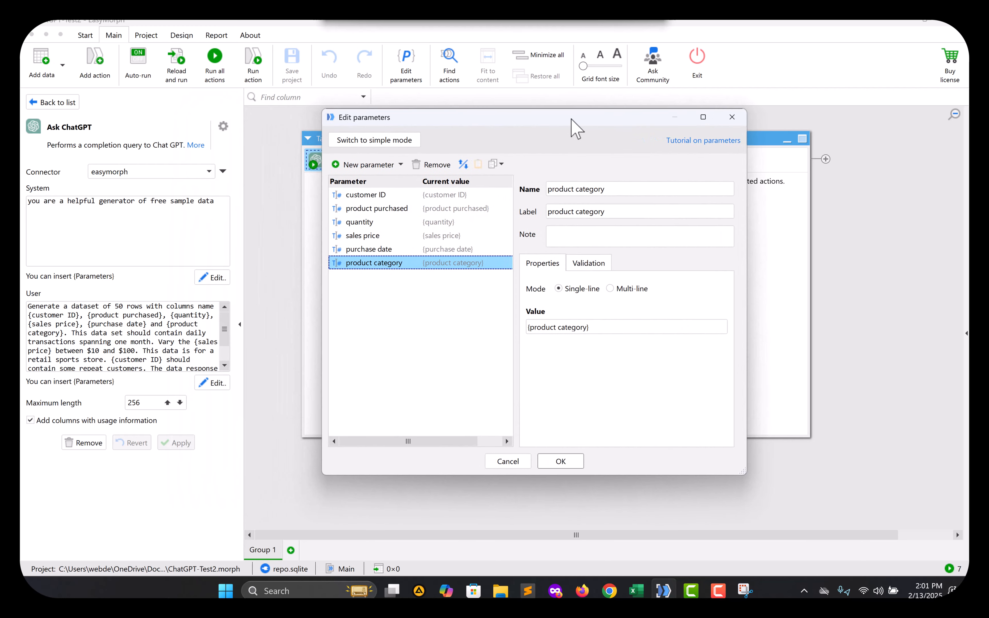
pyautogui.click(737, 119)
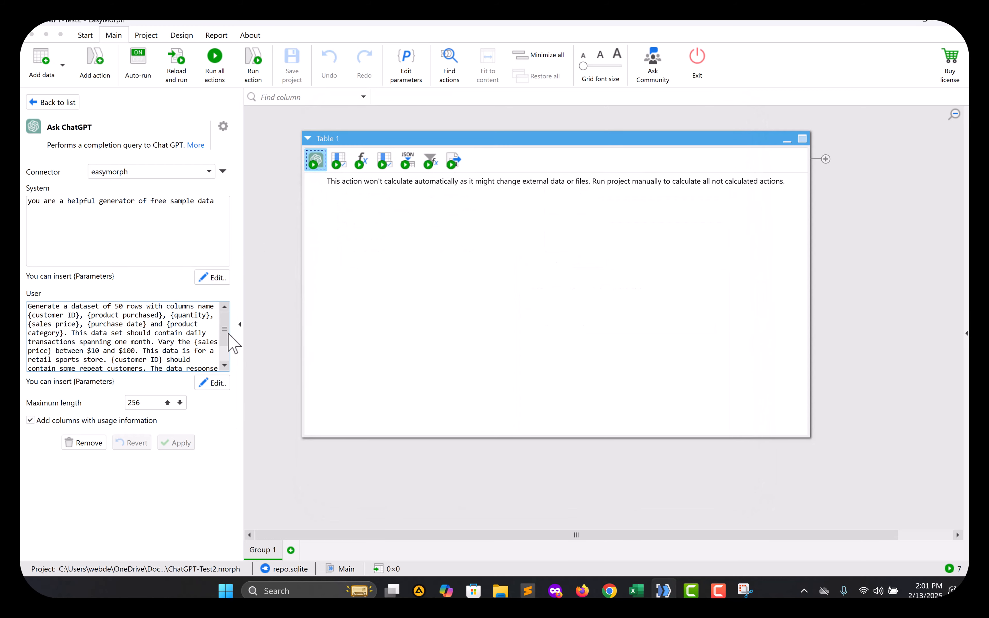
# Select the prompt sentence requesting a JSON response and its parsing requirement.
pyautogui.moveTo(224, 330); pyautogui.dragTo(227, 356)
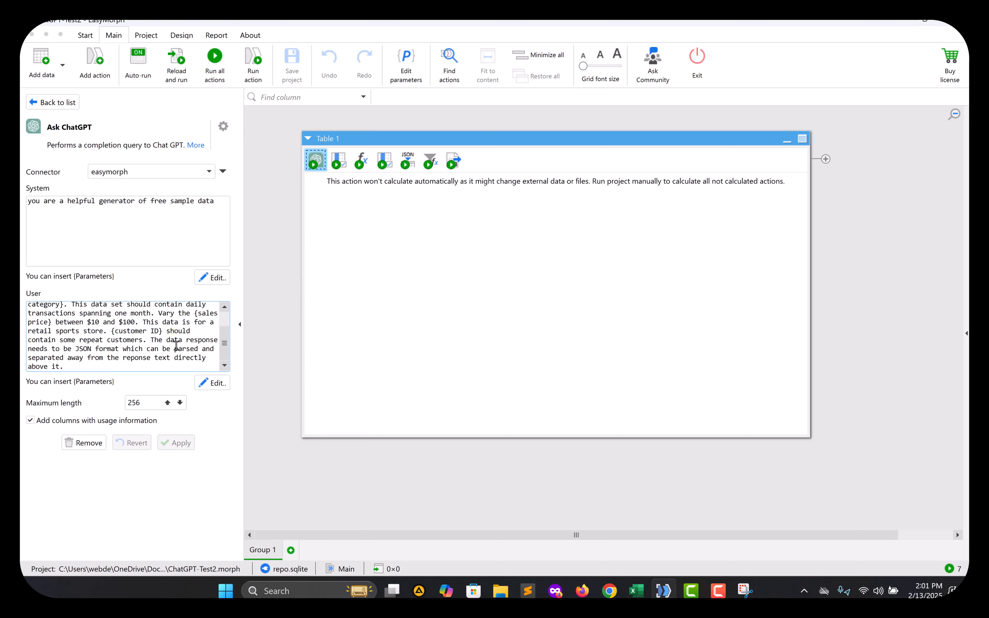
pyautogui.moveTo(152, 338); pyautogui.dragTo(104, 352)
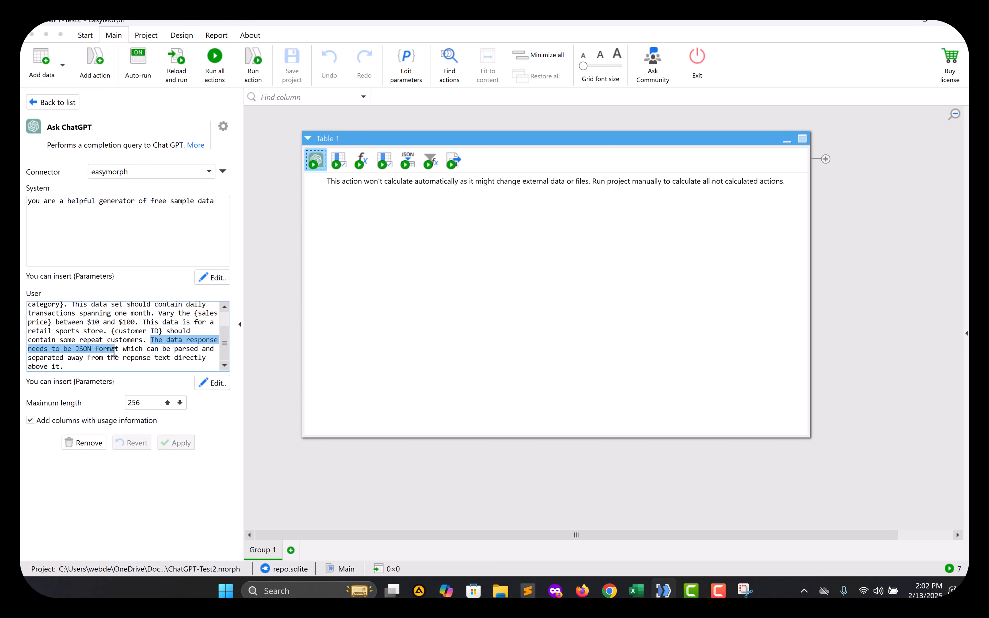
pyautogui.moveTo(117, 353); pyautogui.dragTo(120, 351)
# Check the tutorial, then reopen Step 1 (Ask ChatGPT) from the step list.
pyautogui.hotkey('alt', 'Tab')
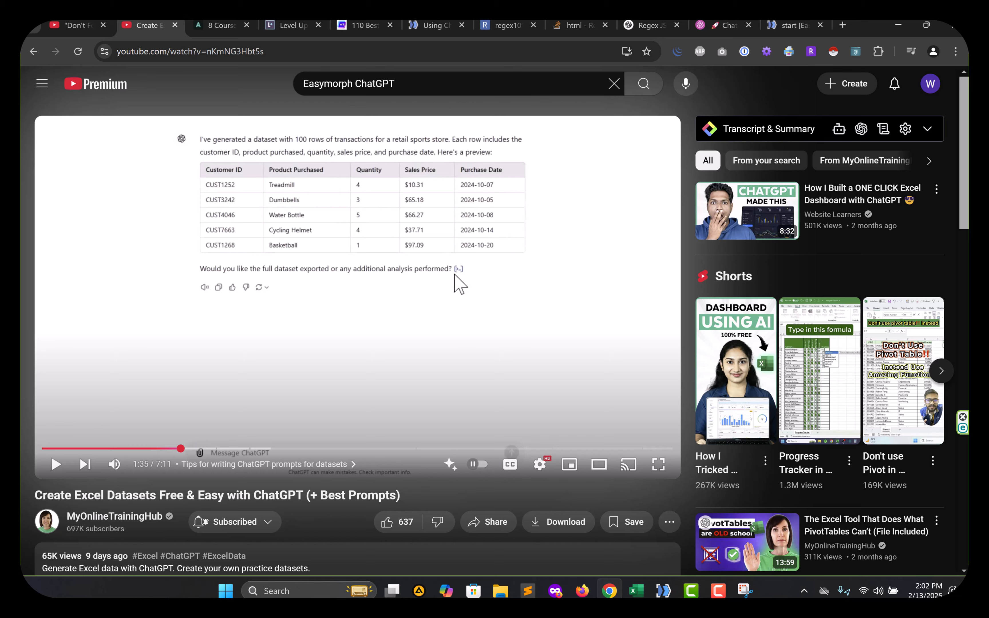
pyautogui.hotkey('alt', 'Tab')
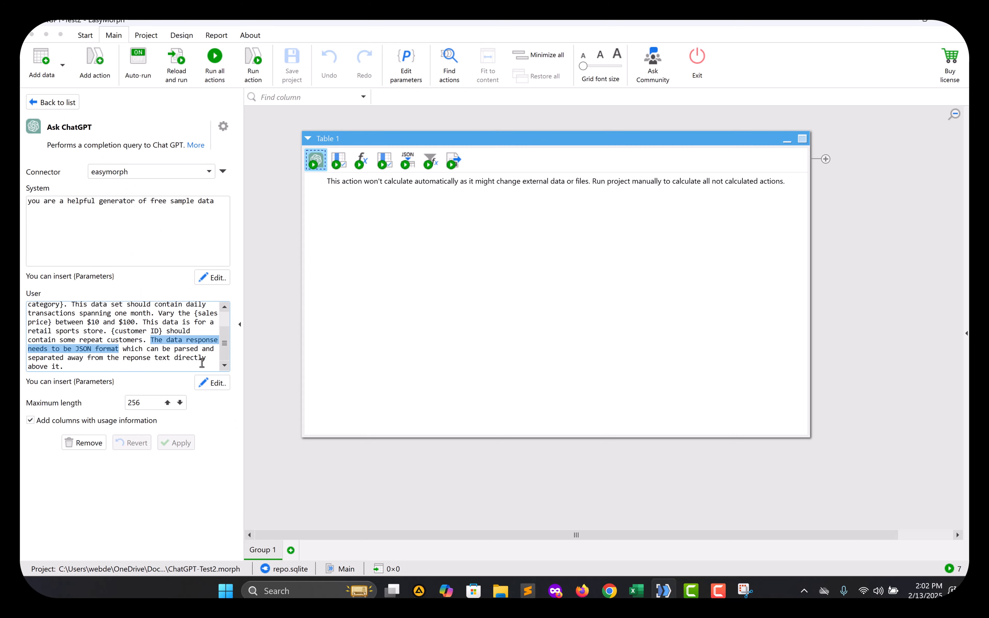
pyautogui.click(48, 103)
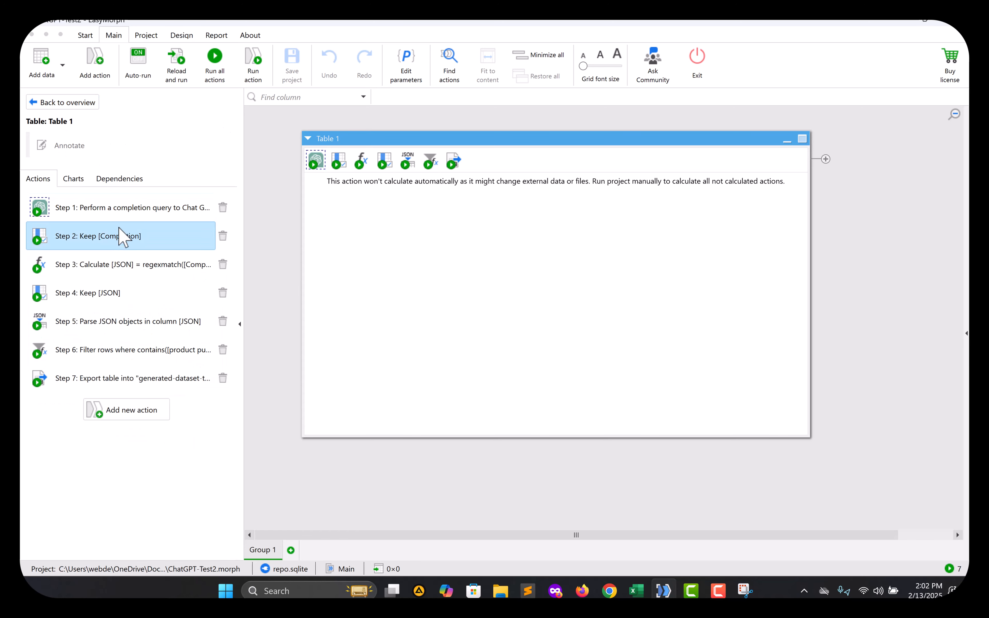
pyautogui.click(125, 208)
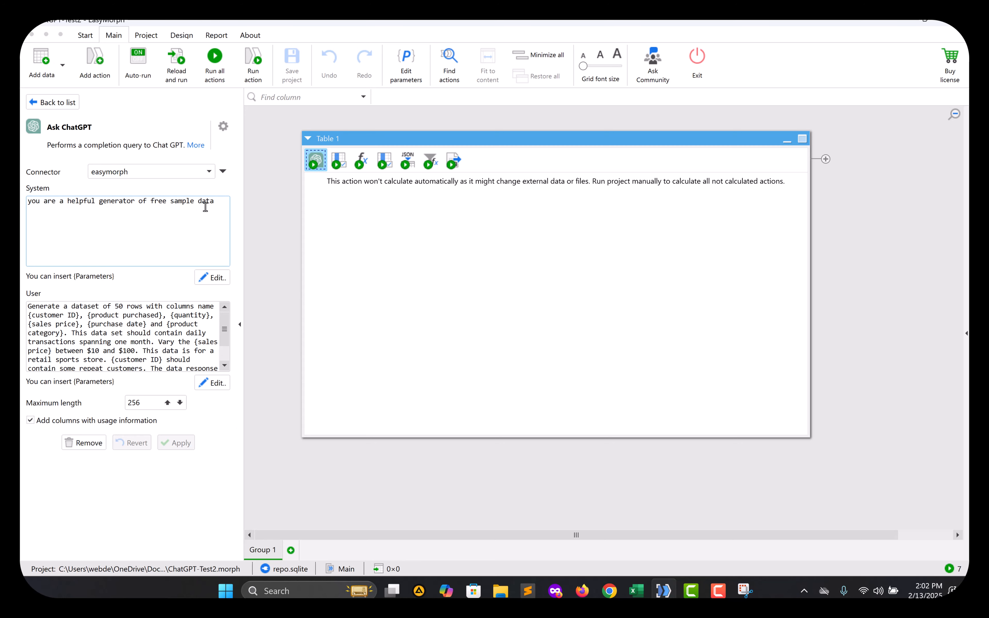
# From the Connector dropdown, open Manage connectors and start a new Chat GPT connector.
pyautogui.click(209, 172)
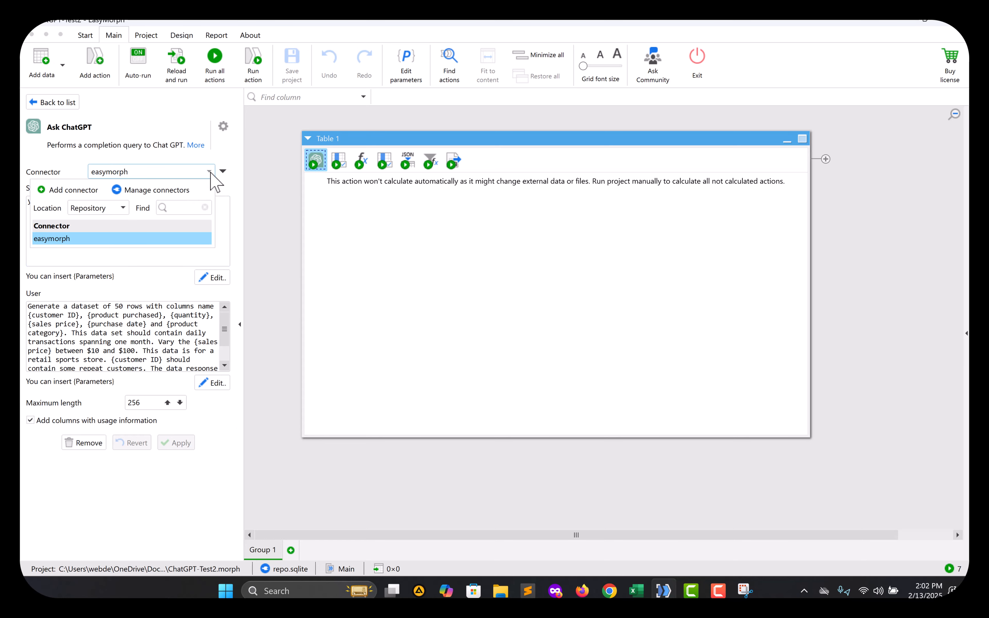
pyautogui.click(157, 192)
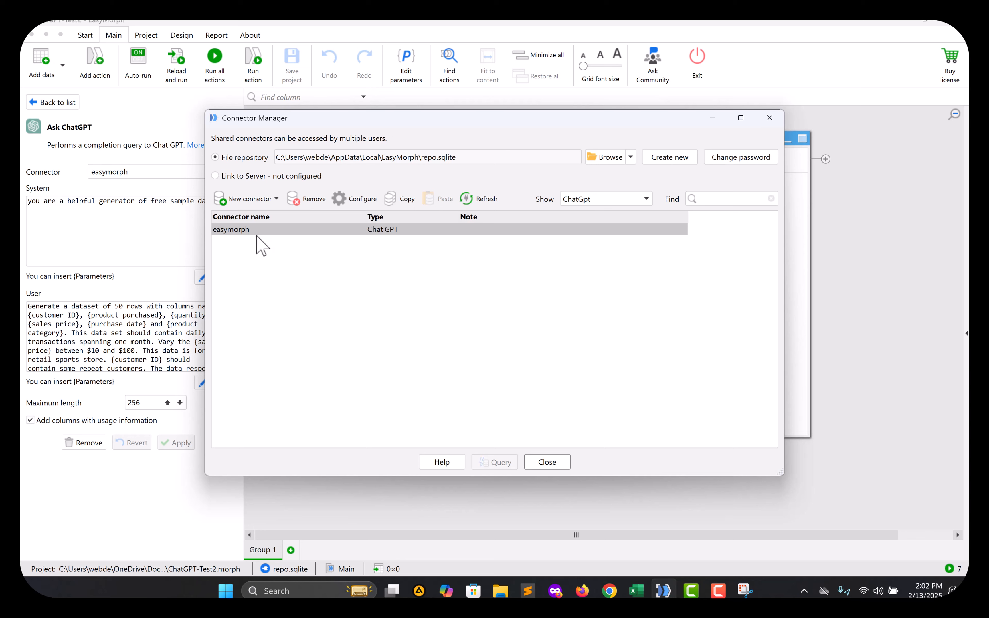
pyautogui.click(252, 201)
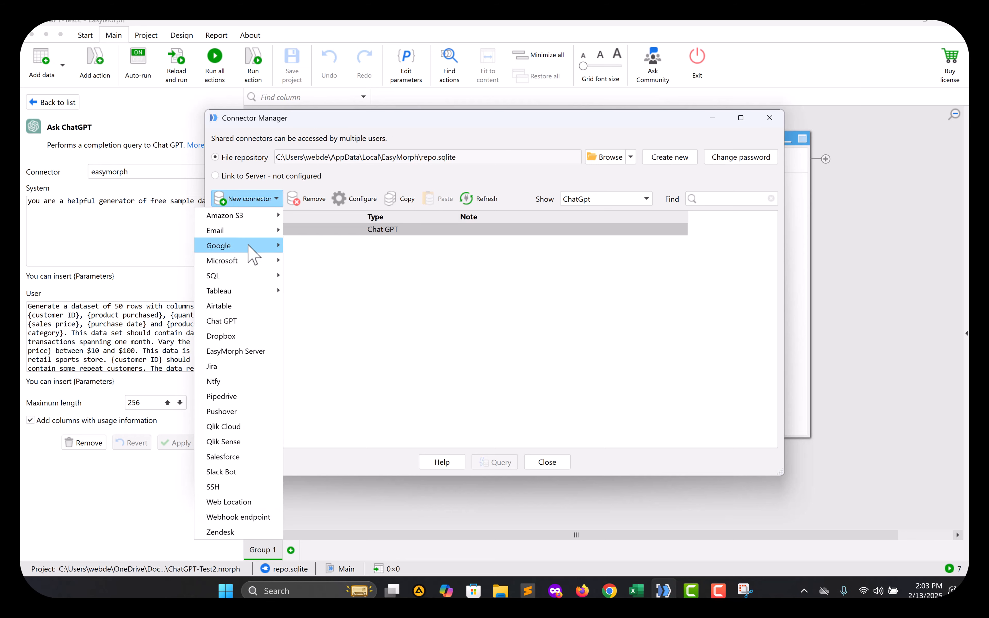
pyautogui.click(254, 322)
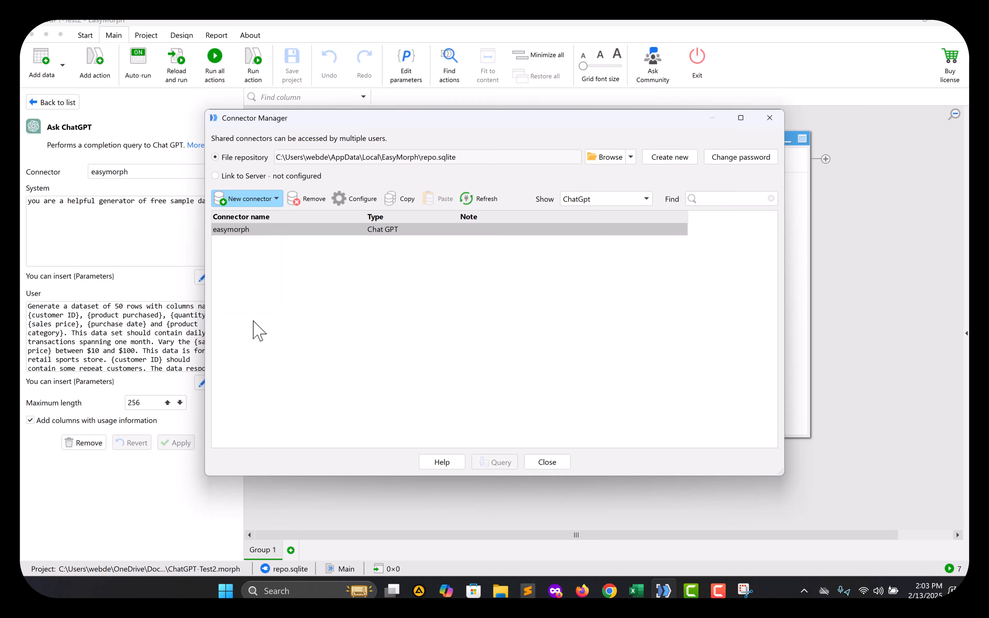
# Name the connector easymorph2, keep the gpt-3.5-turbo model, and focus the API key field.
pyautogui.click(392, 223)
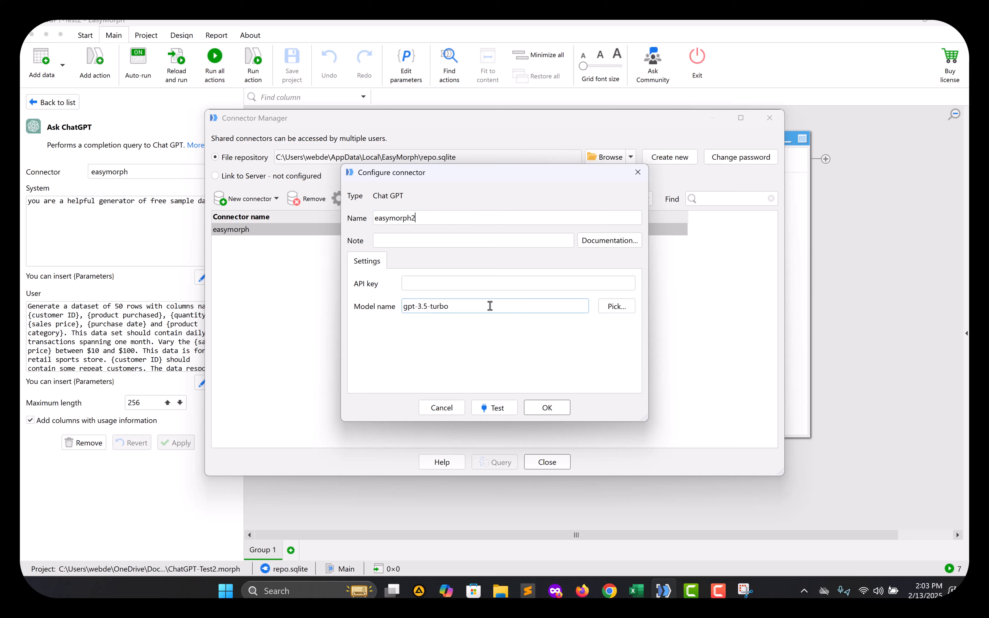
pyautogui.moveTo(452, 305); pyautogui.dragTo(388, 303)
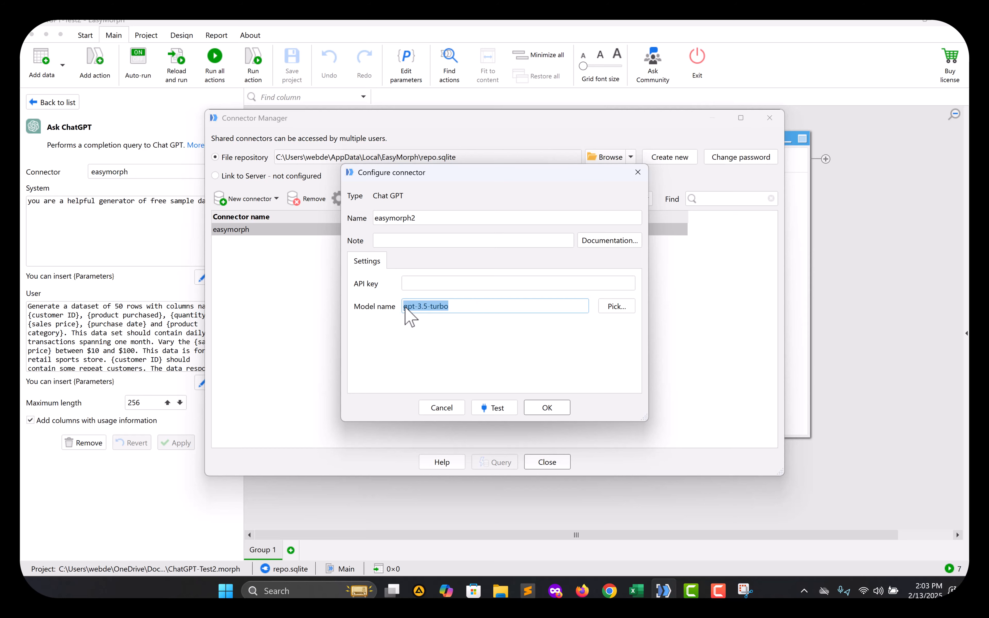
pyautogui.click(417, 287)
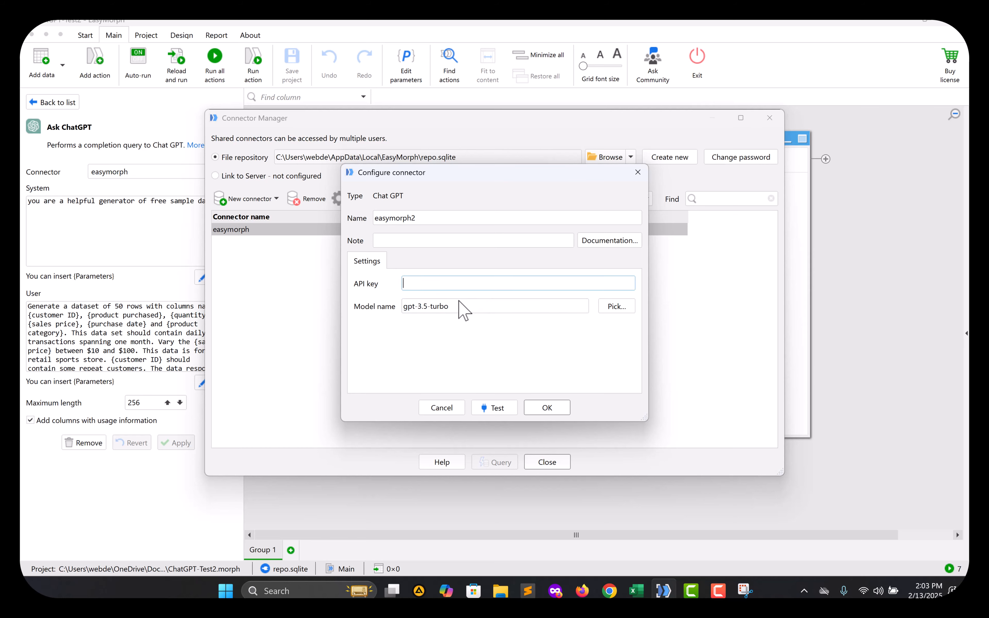
# Copy the key text from the dummy key file in Notepad, then close it.
pyautogui.click(500, 592)
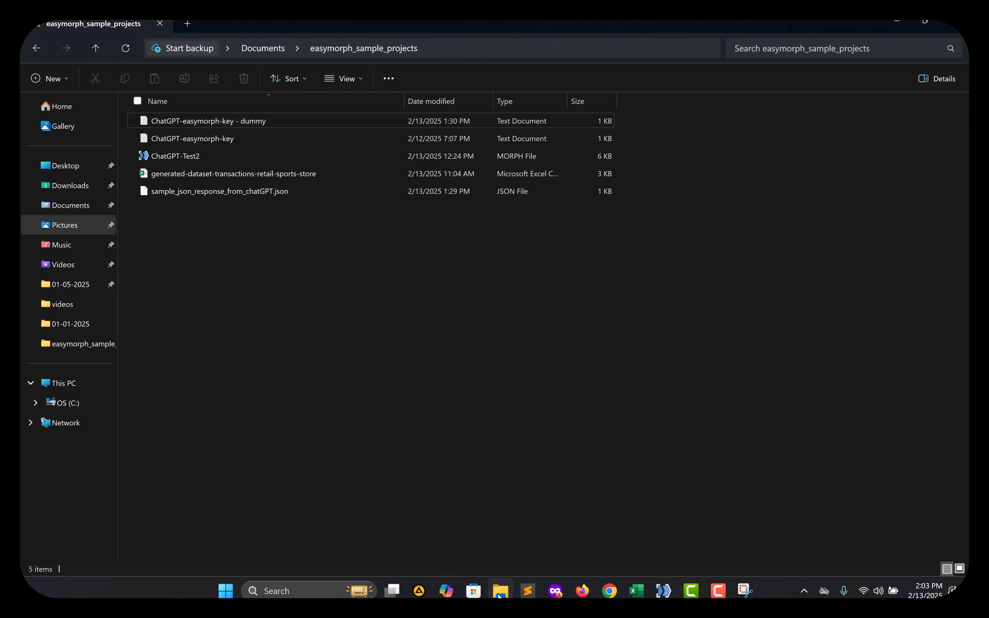
pyautogui.click(220, 125)
pyautogui.doubleClick(219, 124)
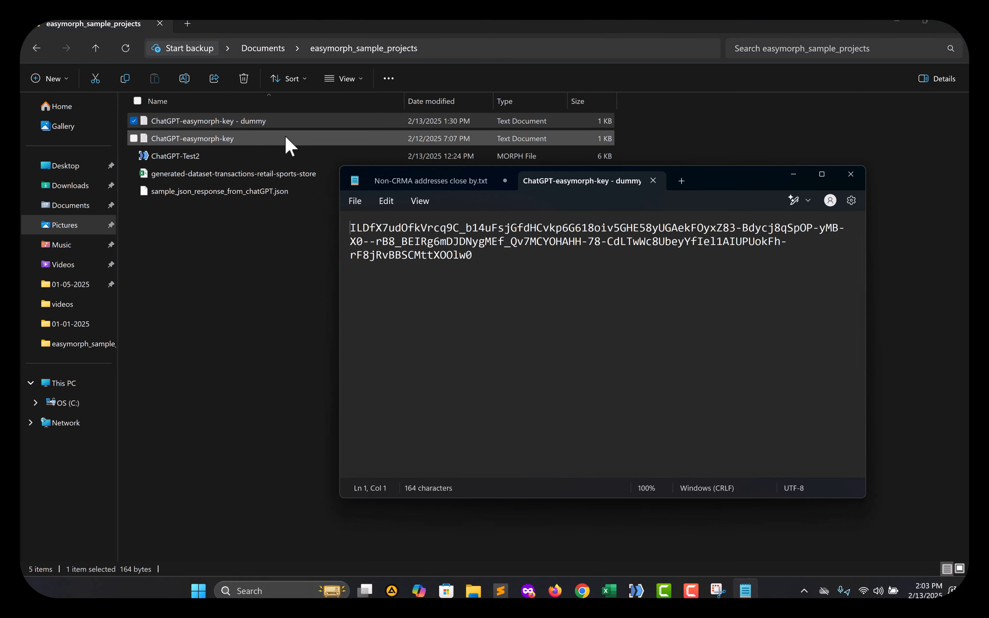
pyautogui.moveTo(477, 267); pyautogui.dragTo(247, 232)
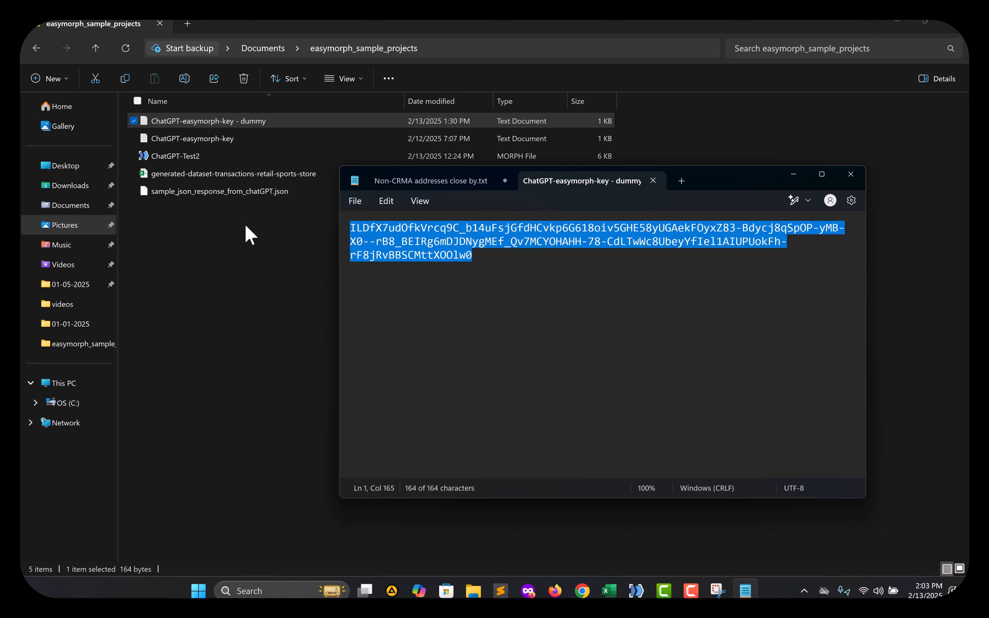
pyautogui.click(653, 180)
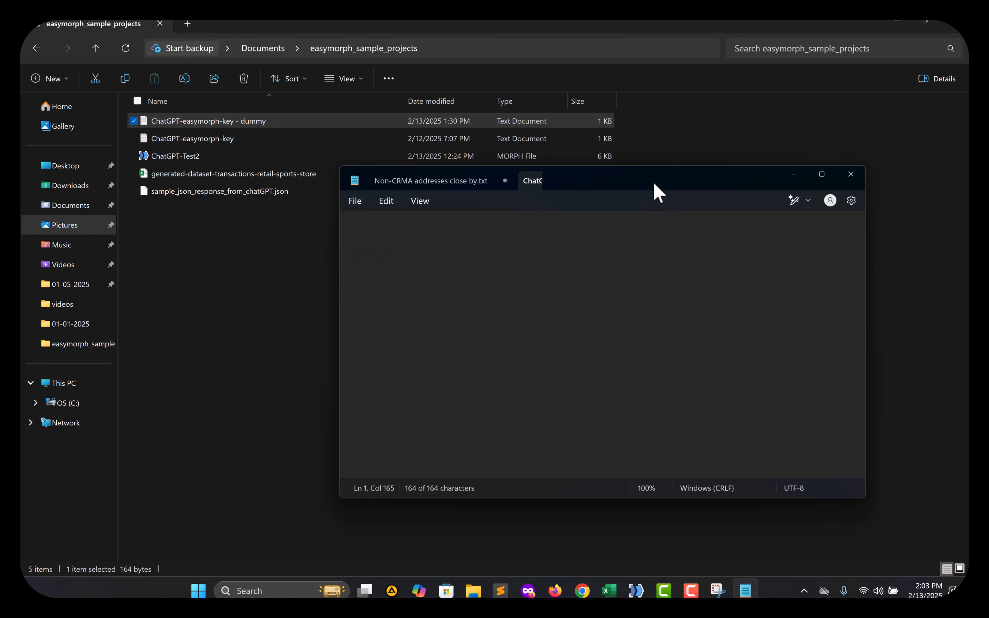
# Paste the copied key into the easymorph2 connector's API key field.
pyautogui.hotkey('alt', 'Tab')
pyautogui.hotkey('alt', 'Tab')
pyautogui.press('Tab')
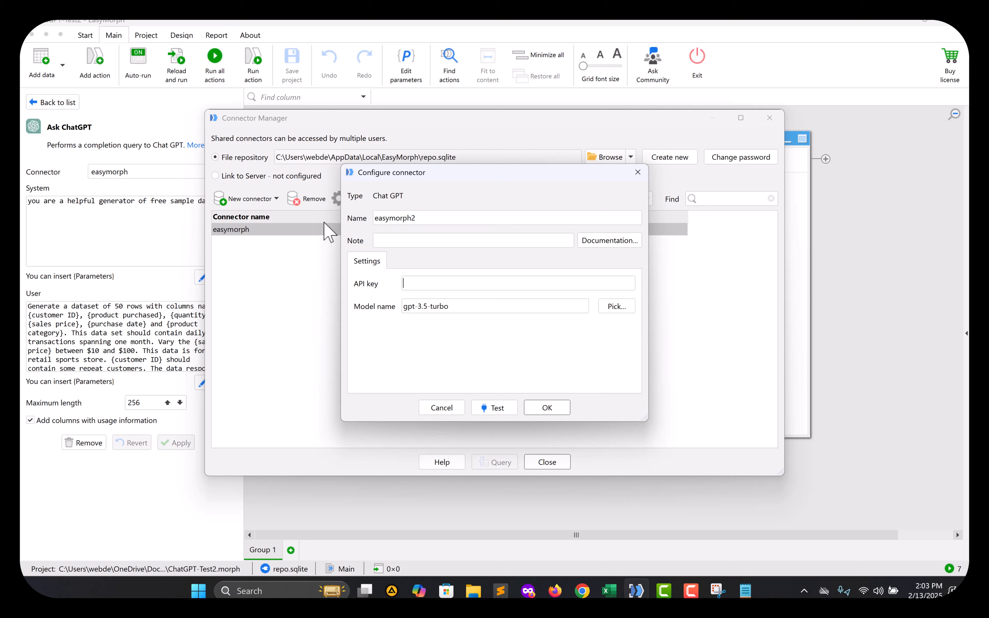
pyautogui.click(413, 283)
pyautogui.hotkey('ctrl', 'v')
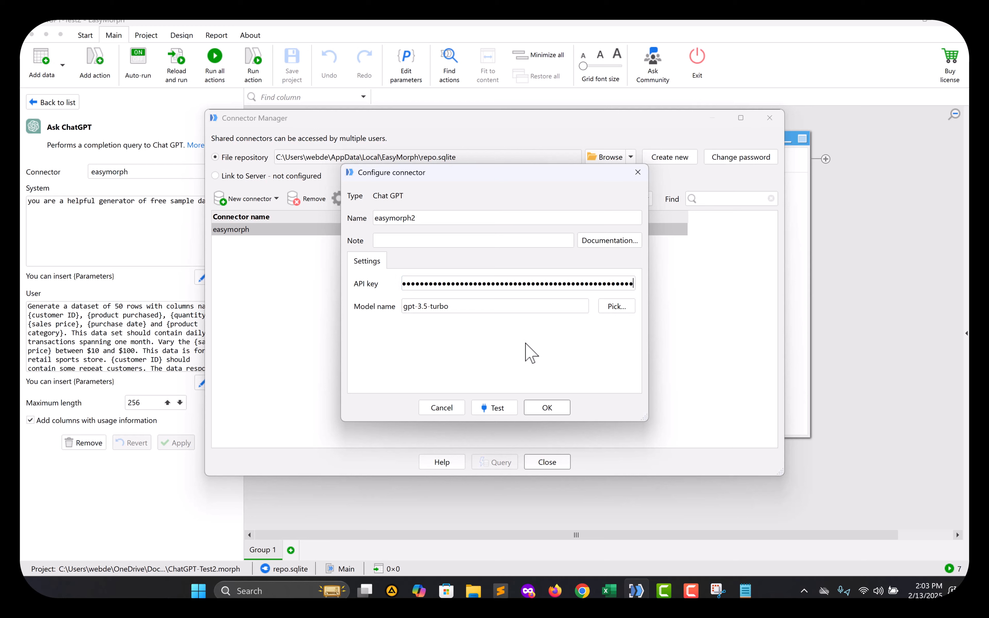
# Save the easymorph2 connector, then reopen its settings and cancel without changes.
pyautogui.click(546, 408)
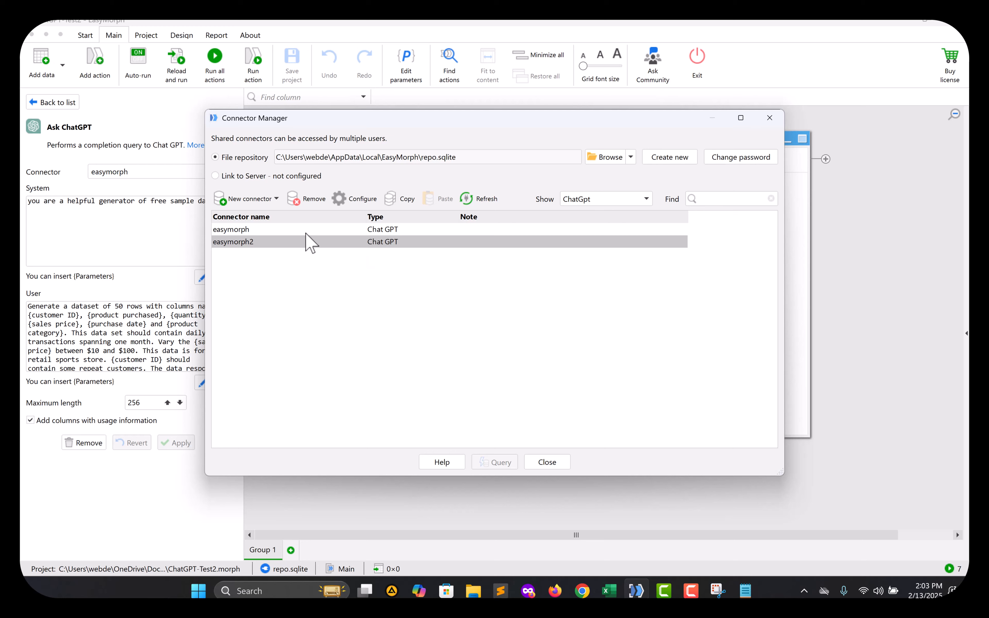
pyautogui.click(340, 242)
pyautogui.doubleClick(357, 242)
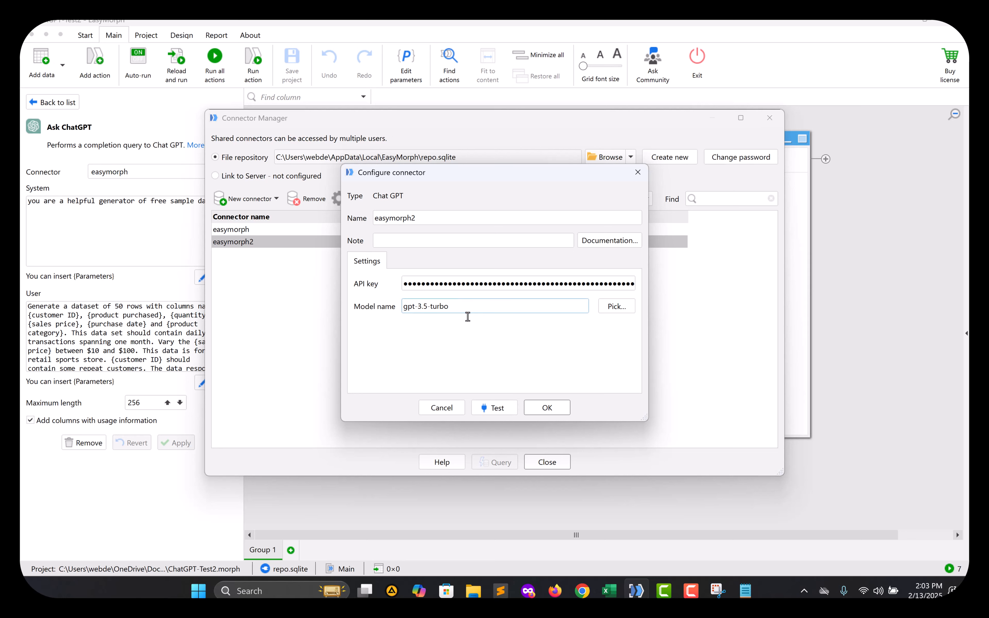
pyautogui.click(446, 410)
# Delete the easymorph2 connector and close the Connector Manager.
pyautogui.click(311, 198)
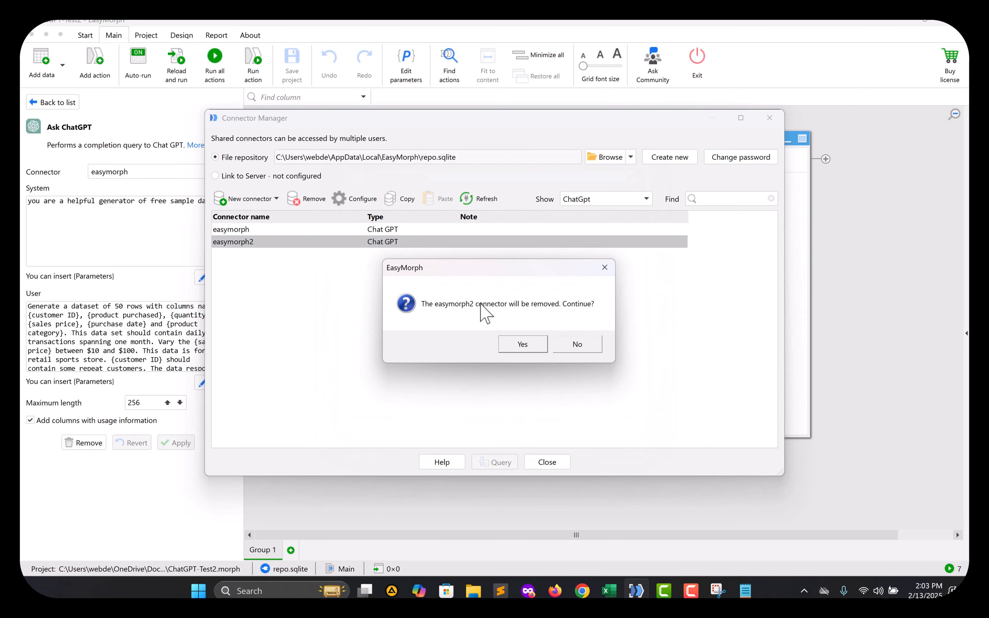
pyautogui.click(522, 342)
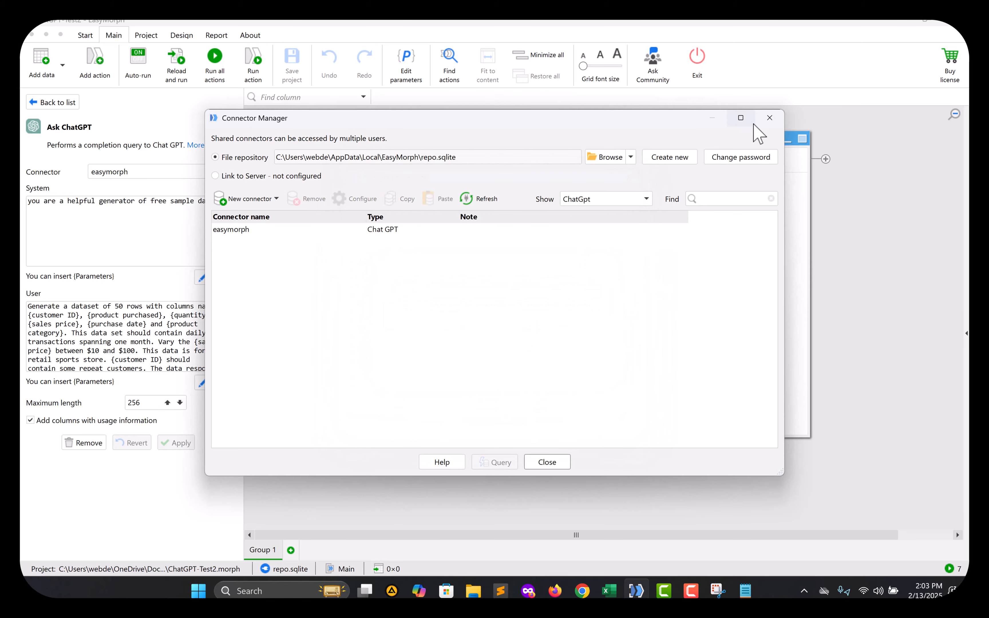
pyautogui.click(769, 118)
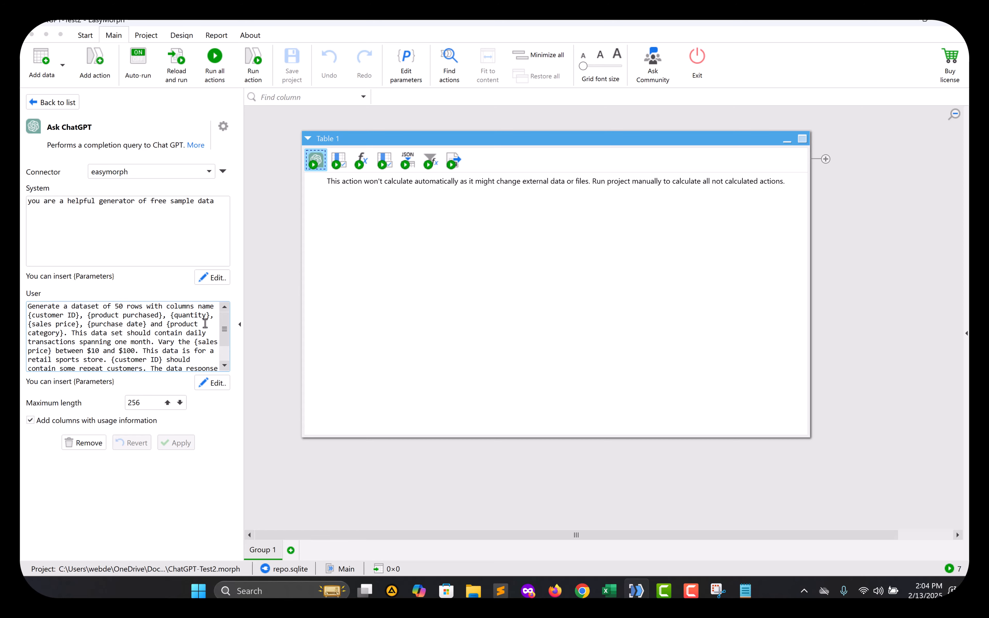
# Open Step 2 (Keep [Completion]) settings, showing only the Completion column kept.
pyautogui.scroll(-2, 221, 342)
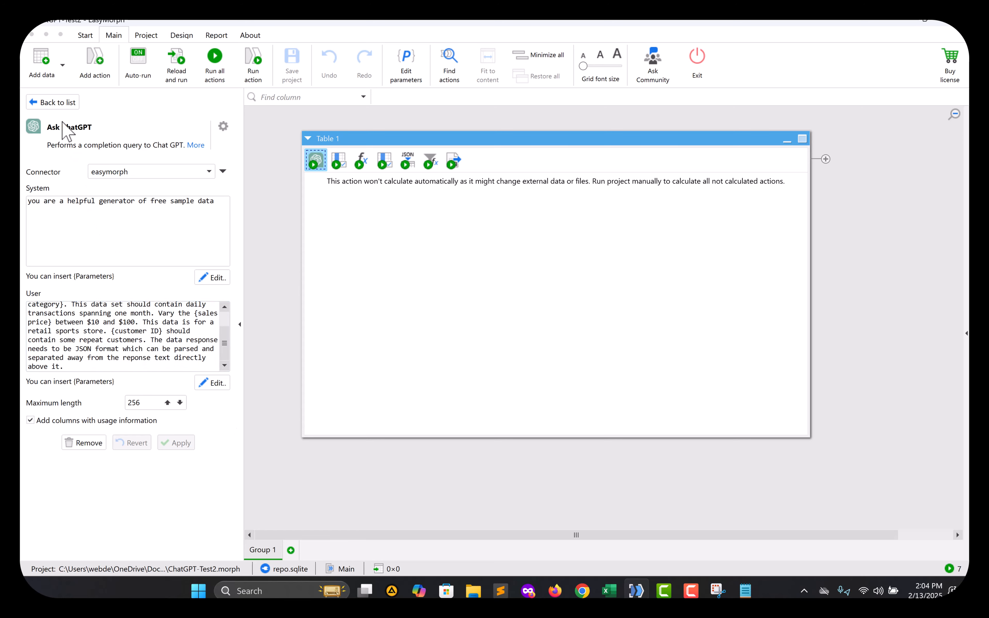
pyautogui.click(65, 102)
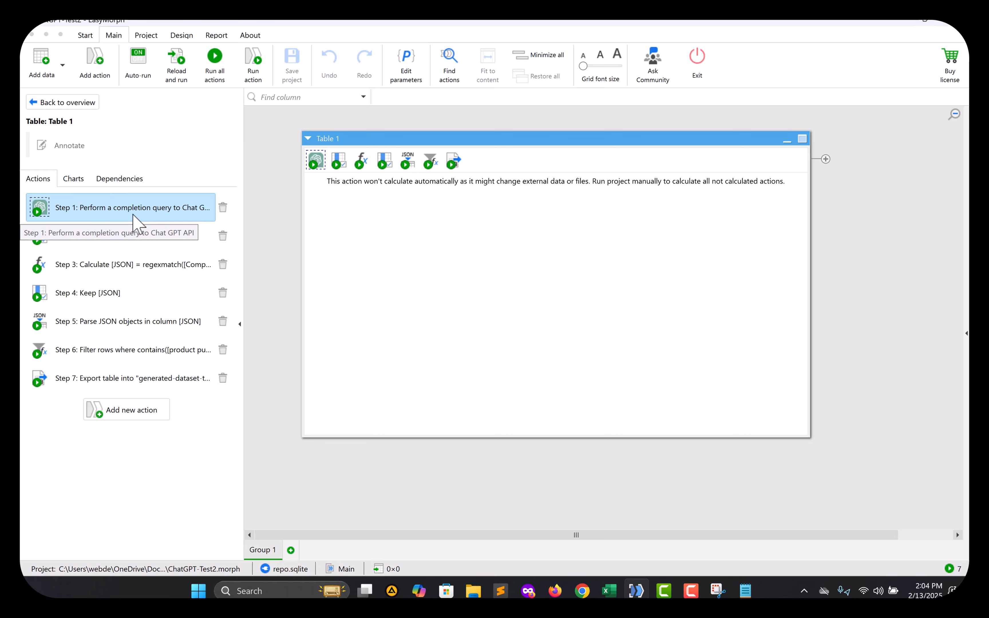
pyautogui.click(137, 243)
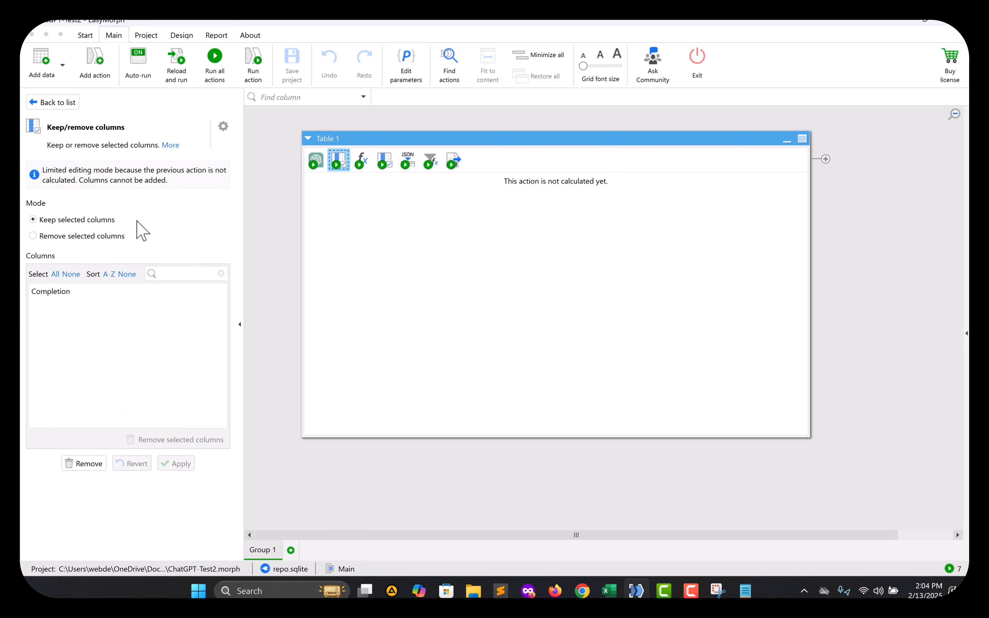
pyautogui.click(56, 102)
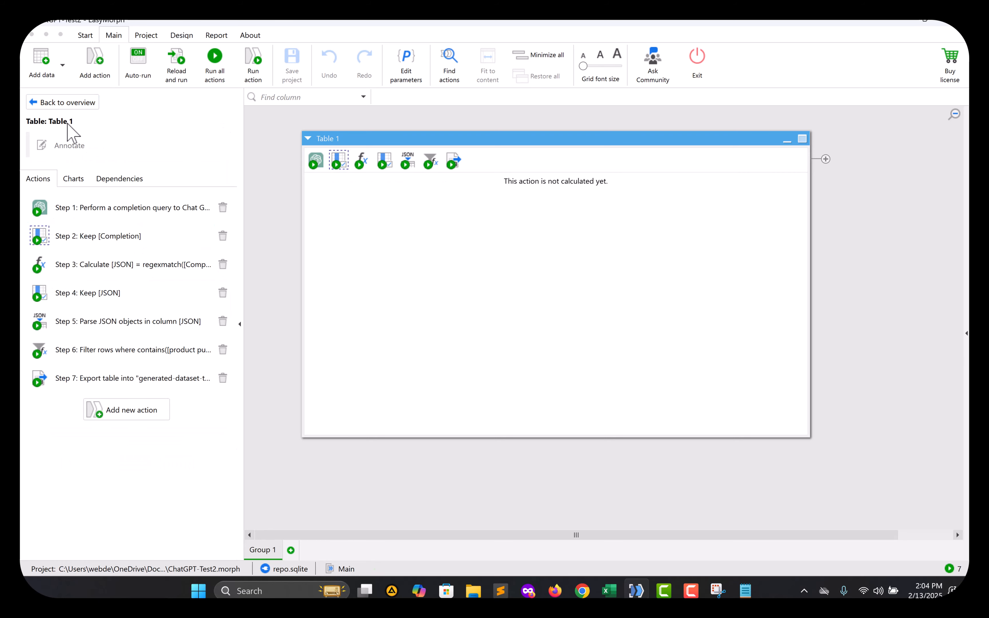
pyautogui.click(127, 239)
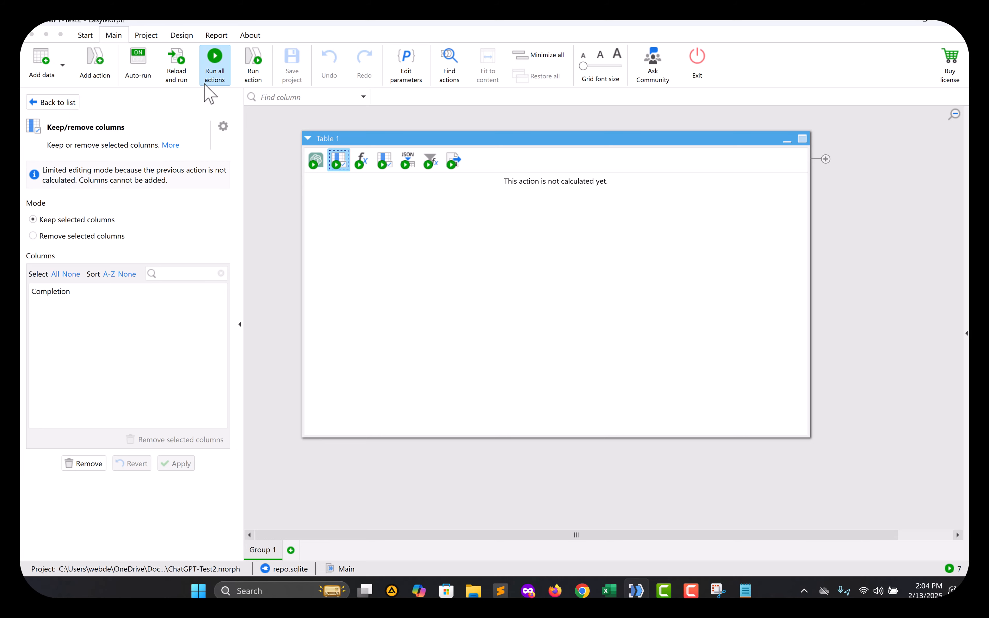
# Run all actions to get the ChatGPT JSON, then filter on that Completion value as step 3.
pyautogui.click(247, 75)
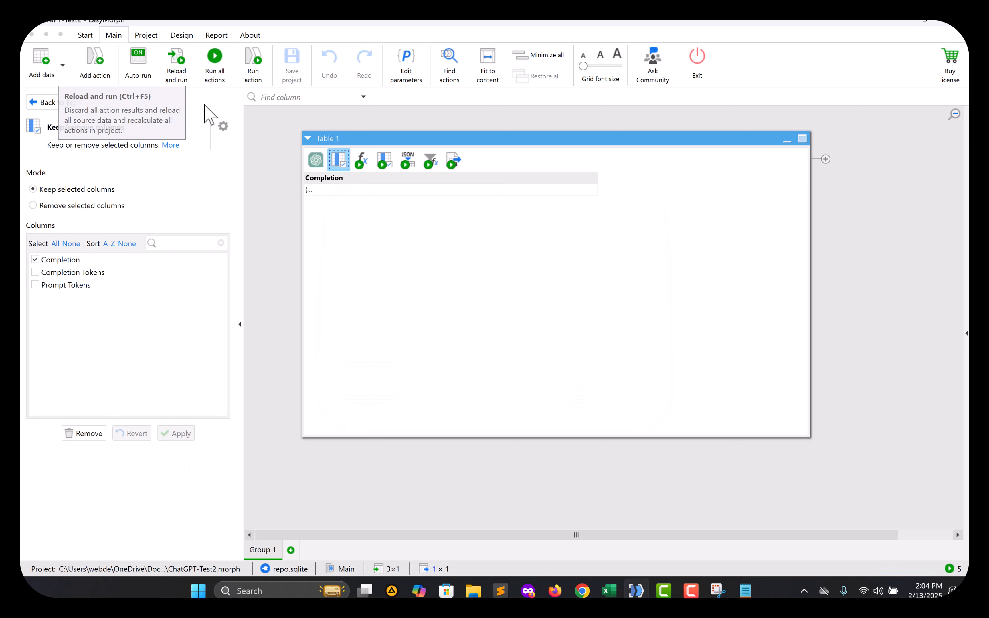
pyautogui.doubleClick(314, 190)
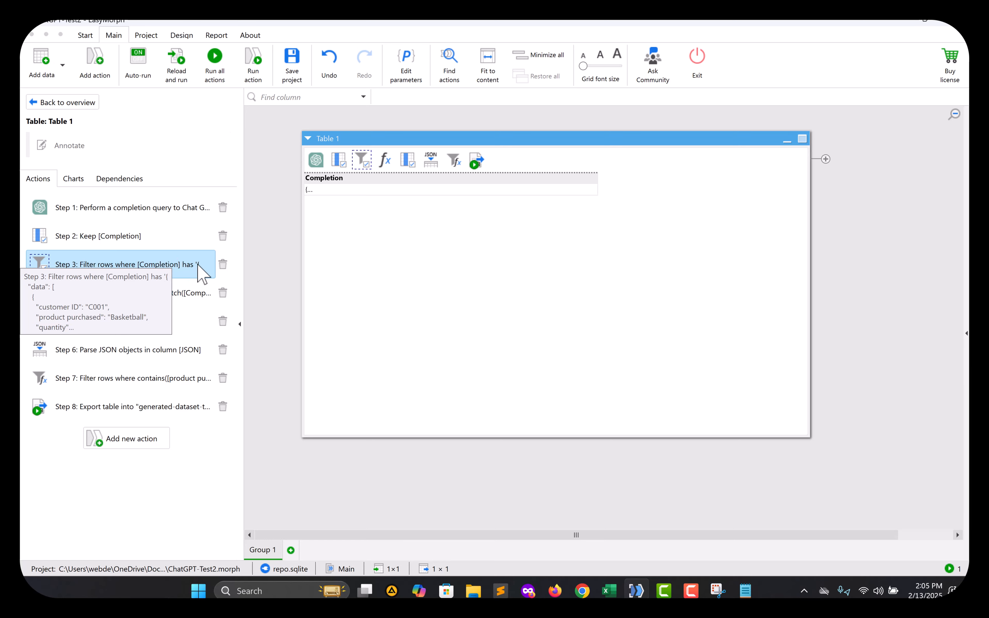
pyautogui.click(223, 264)
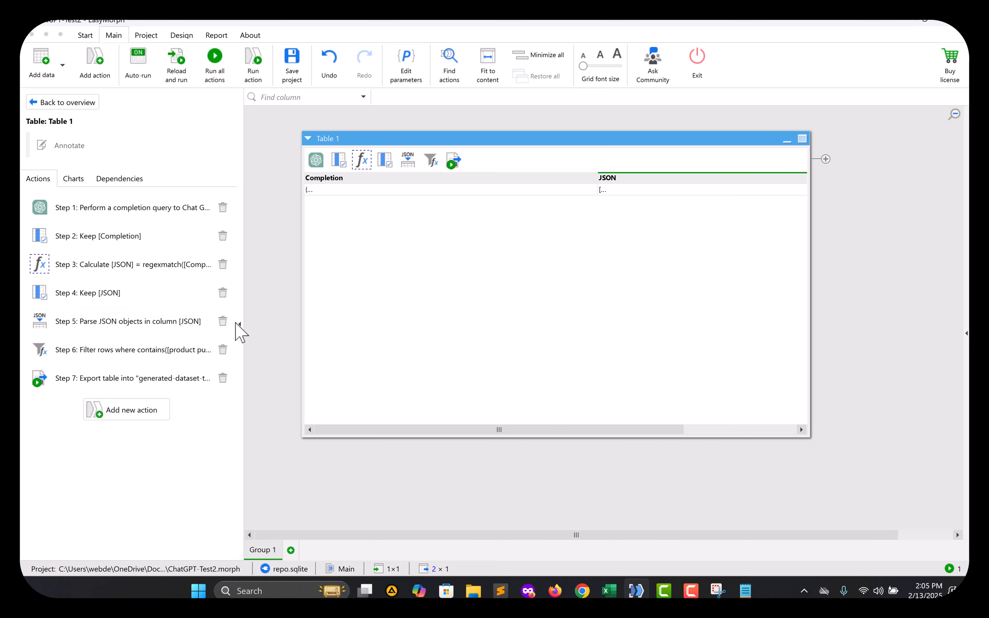
pyautogui.click(137, 266)
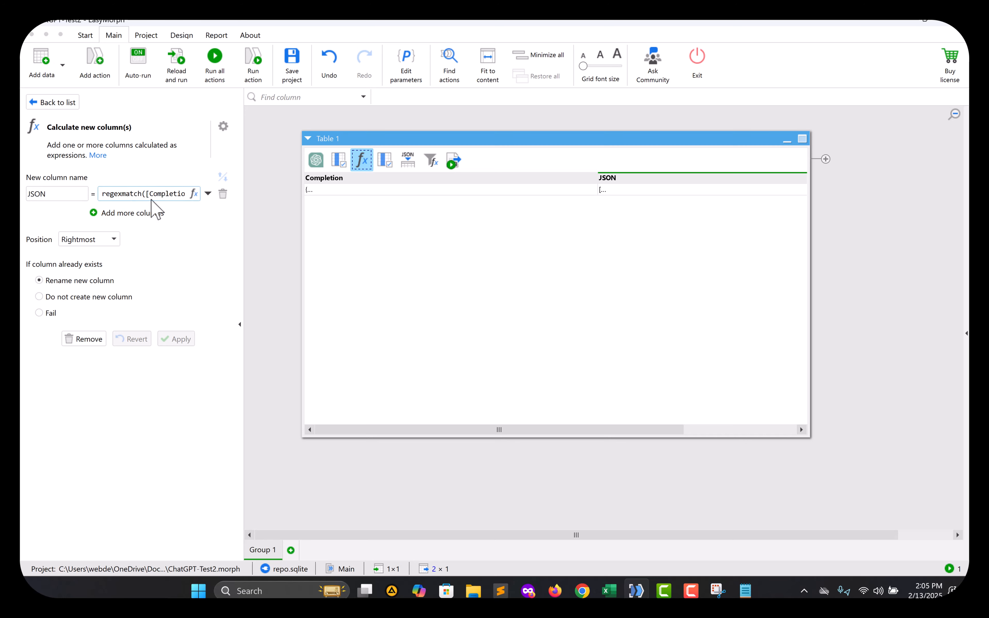
pyautogui.click(43, 102)
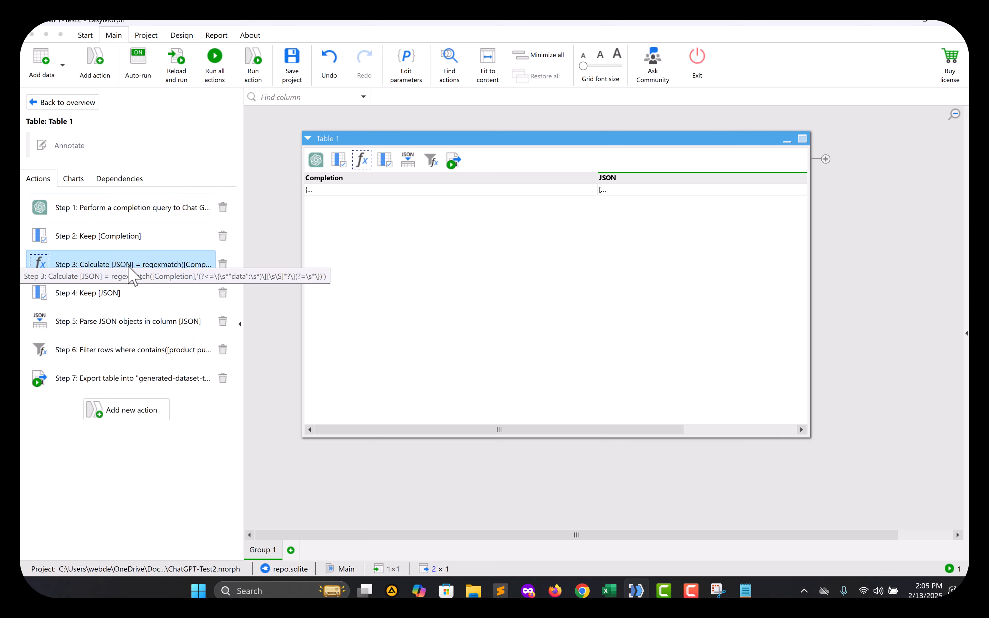
pyautogui.click(134, 410)
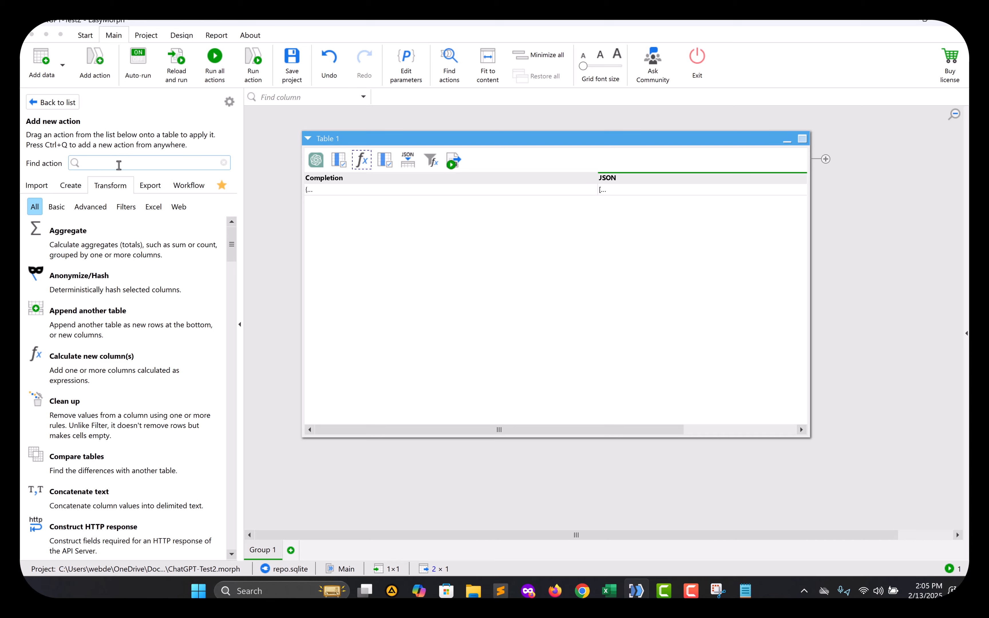
pyautogui.write('Cal')
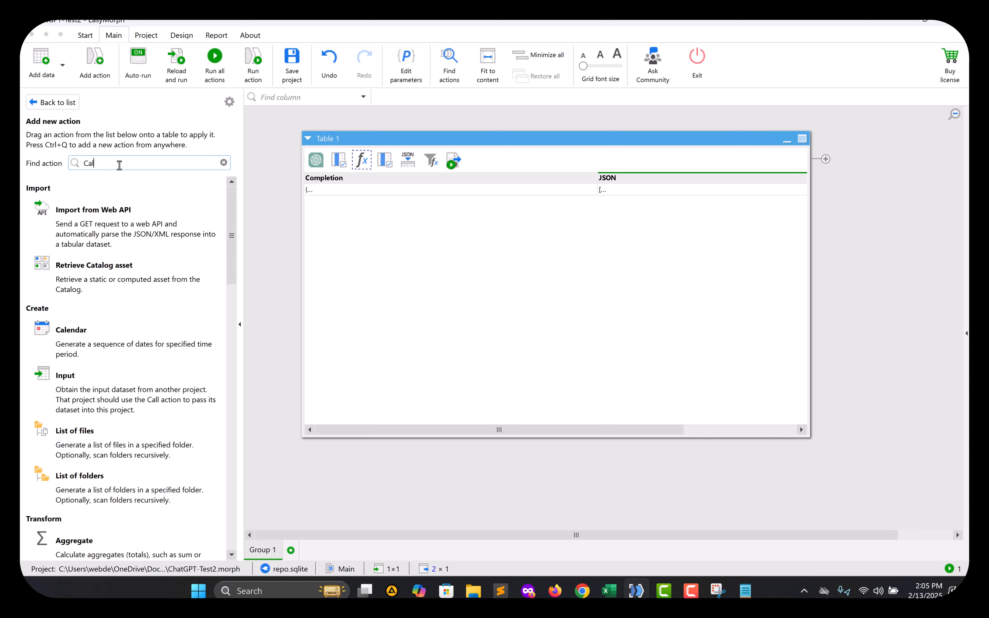
pyautogui.write('culate')
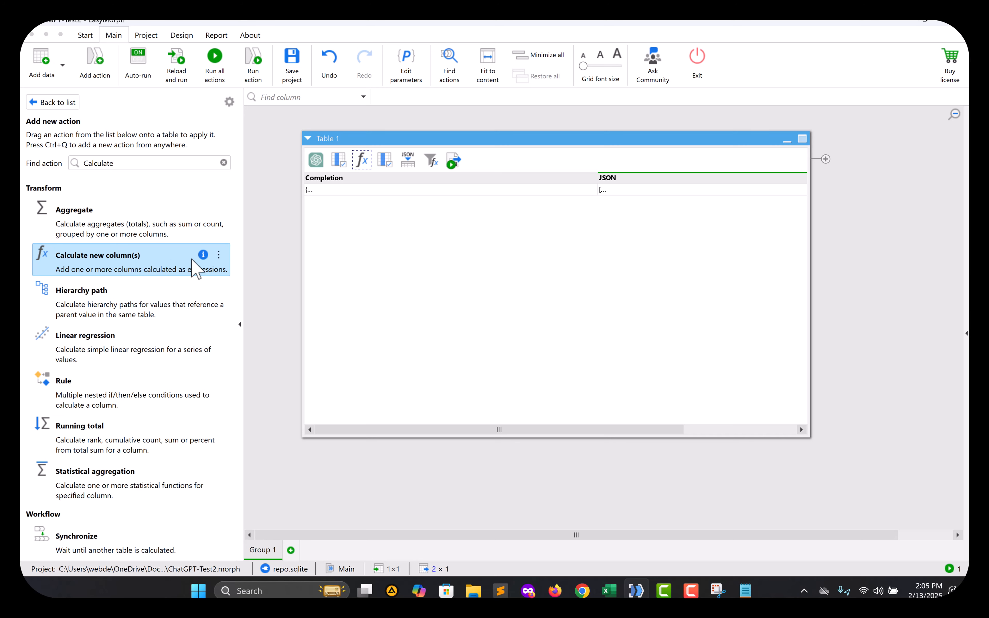
# Open Calculate [JSON] and view its regexmatch on [Completion] extracting the "data" array.
pyautogui.click(61, 103)
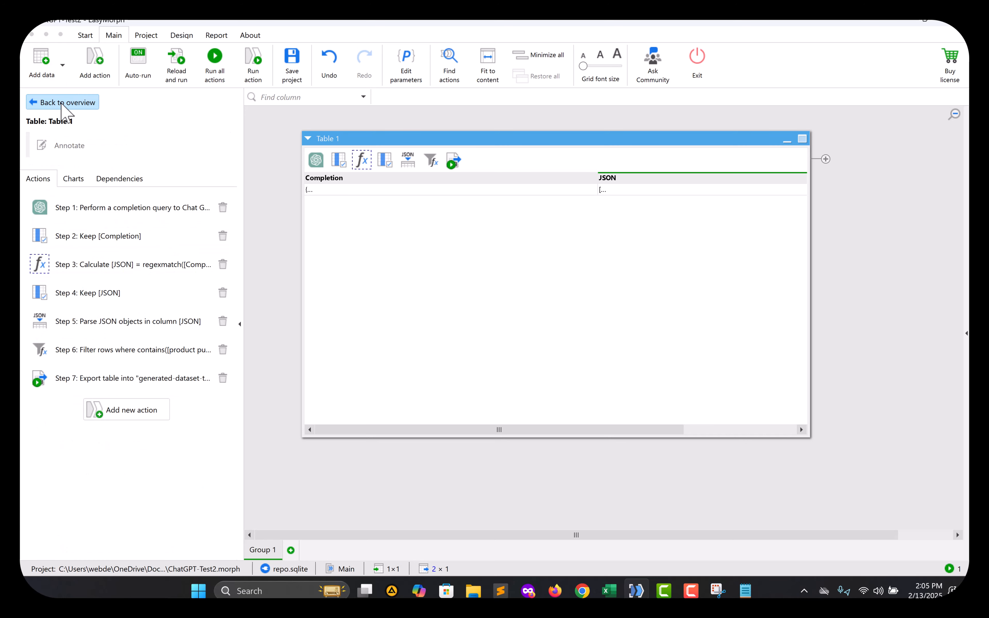
pyautogui.click(121, 273)
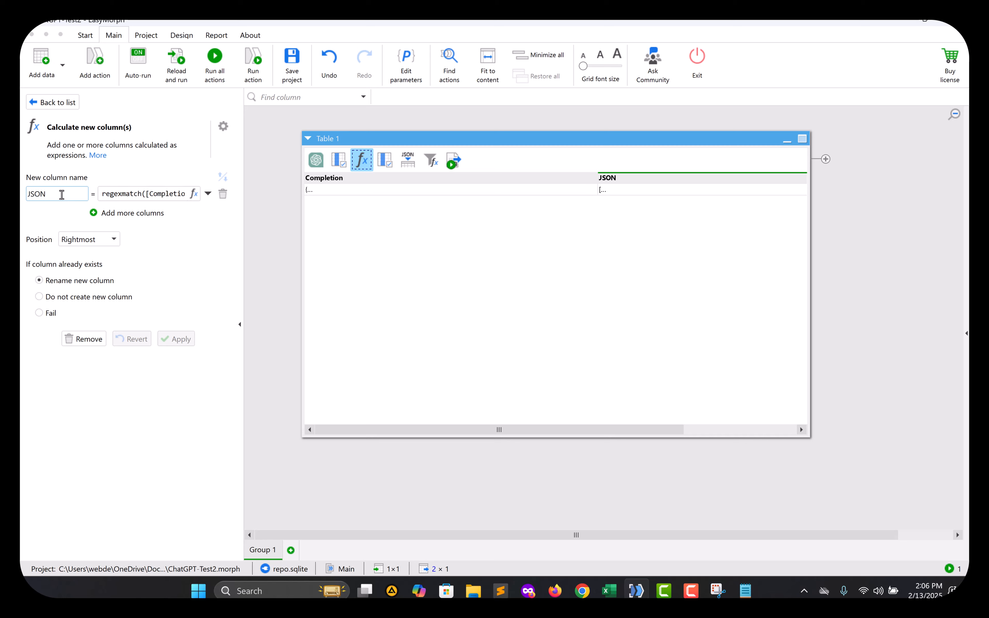
pyautogui.moveTo(51, 195); pyautogui.dragTo(23, 196)
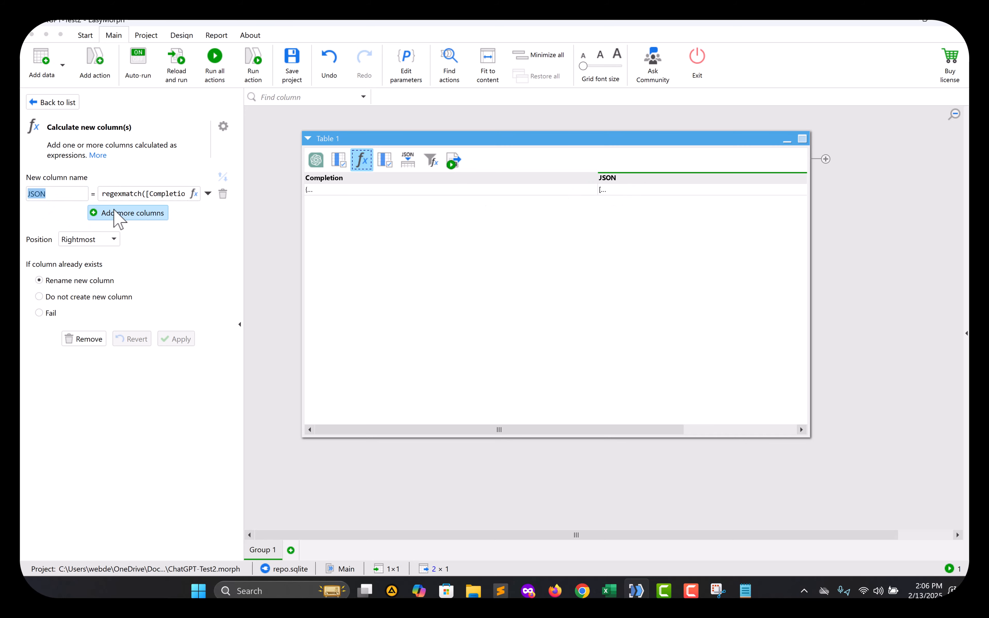
pyautogui.moveTo(113, 195); pyautogui.dragTo(200, 200)
pyautogui.click(194, 194)
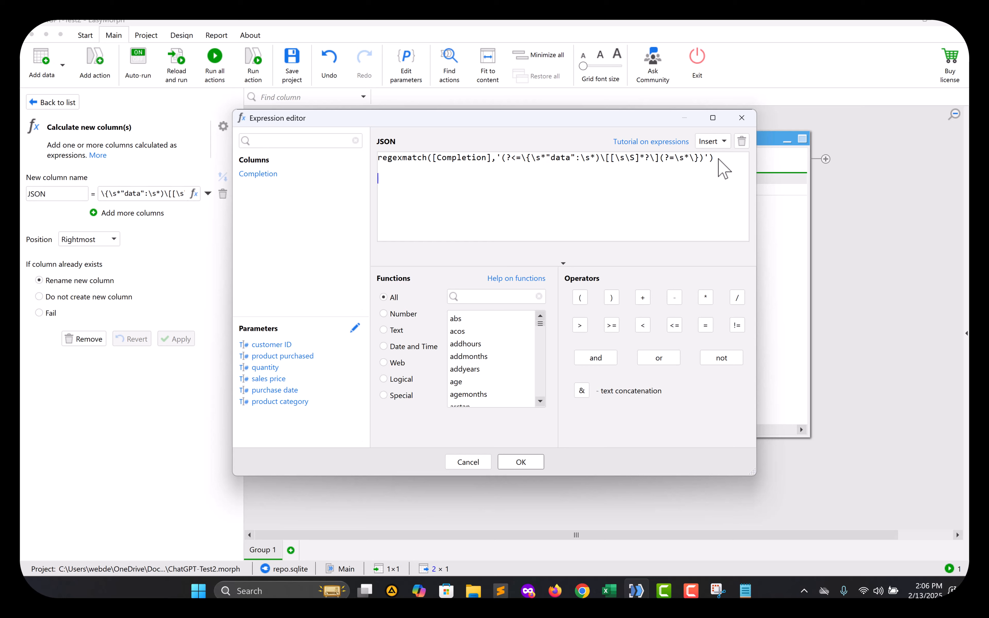
# Delete the stray regex.match line and search the Functions list for 'regex'.
pyautogui.write('regex.match(stri')
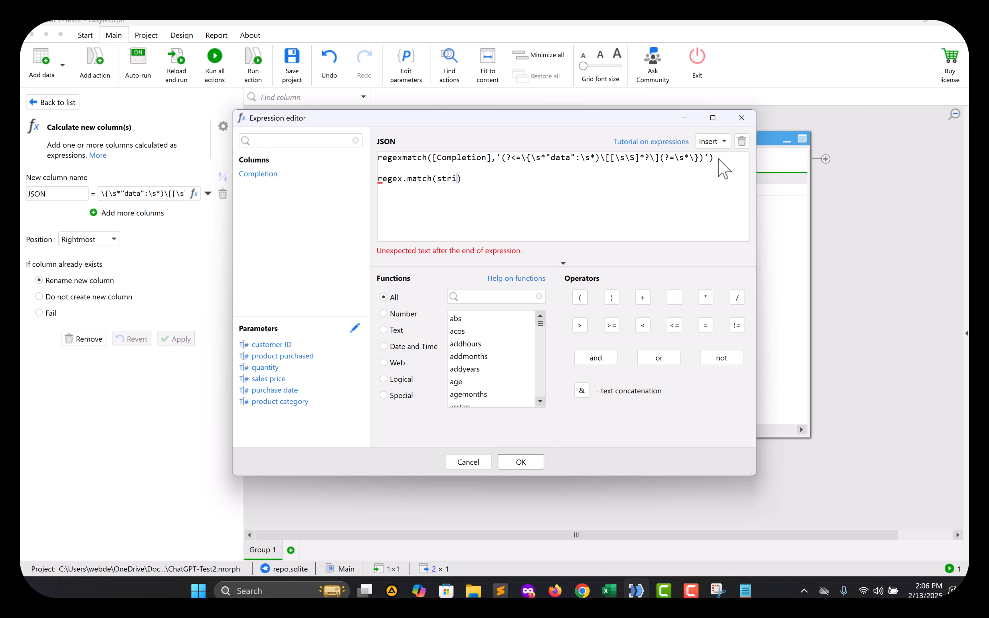
pyautogui.write('regex')
pyautogui.moveTo(502, 179); pyautogui.dragTo(382, 183)
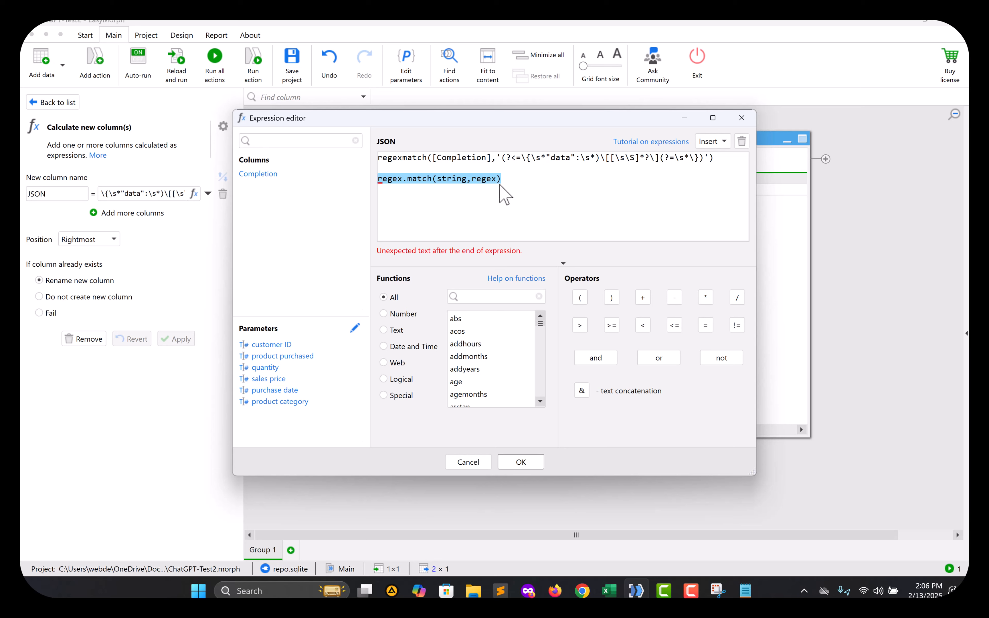
pyautogui.press('BackSpace')
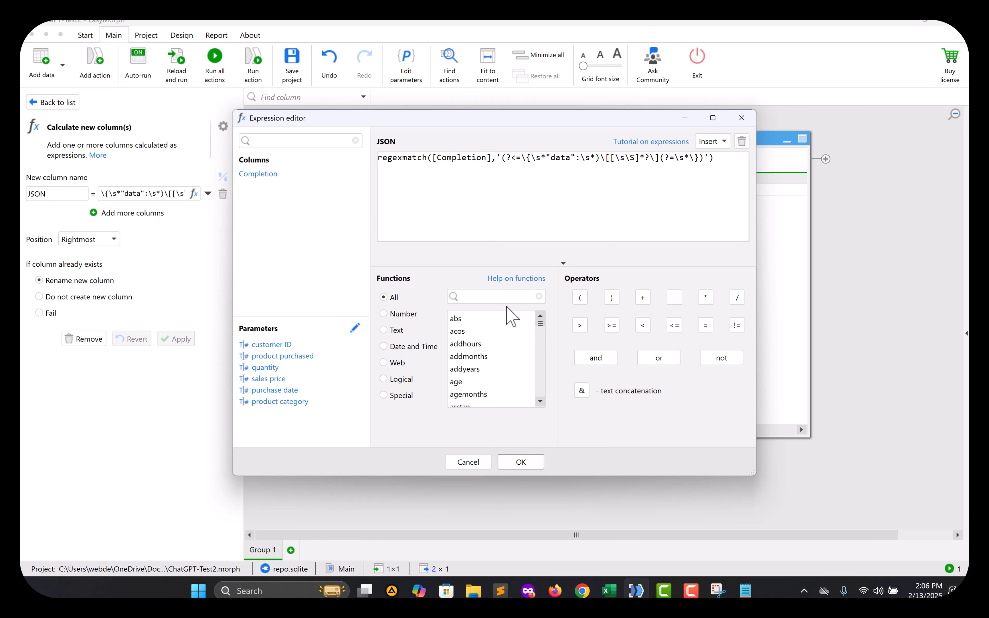
pyautogui.click(506, 297)
pyautogui.write('regex')
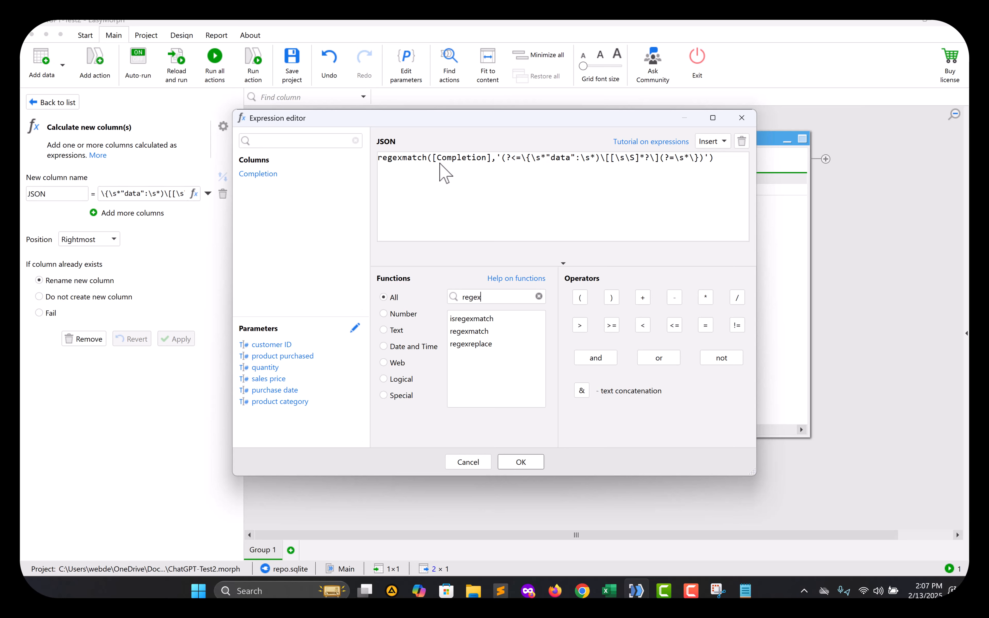
# Reinsert the [Completion] reference, then cancel the editor, leaving the expression unchanged.
pyautogui.moveTo(492, 157); pyautogui.dragTo(431, 160)
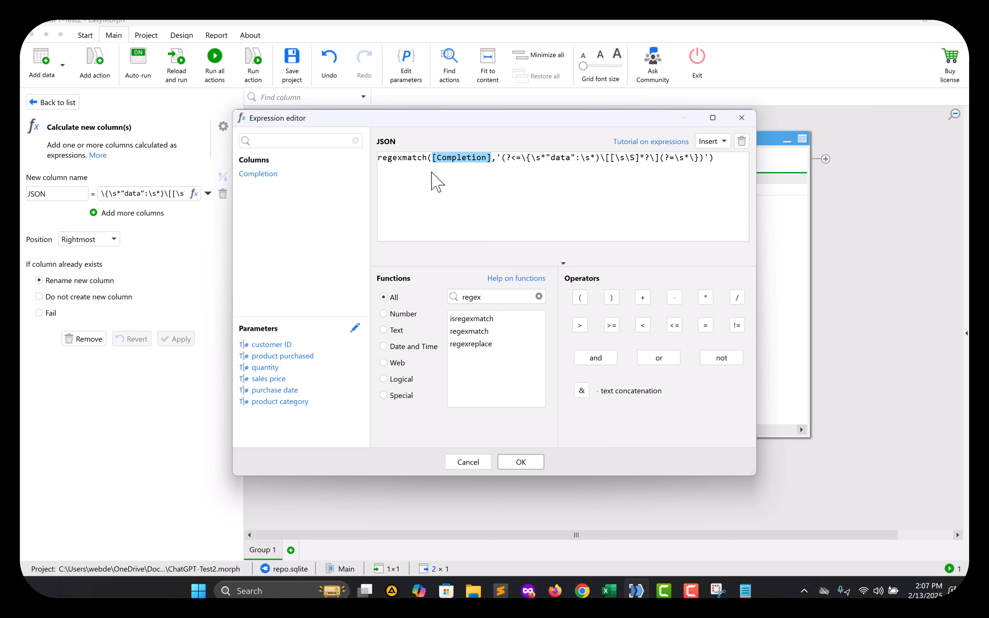
pyautogui.press('Delete')
pyautogui.click(258, 174)
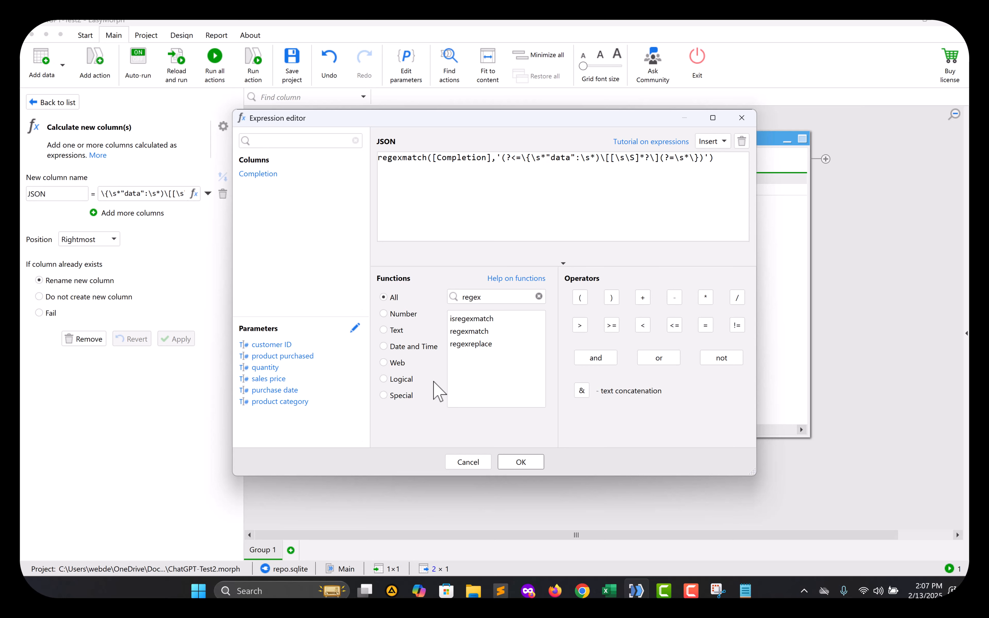
pyautogui.press('F9')
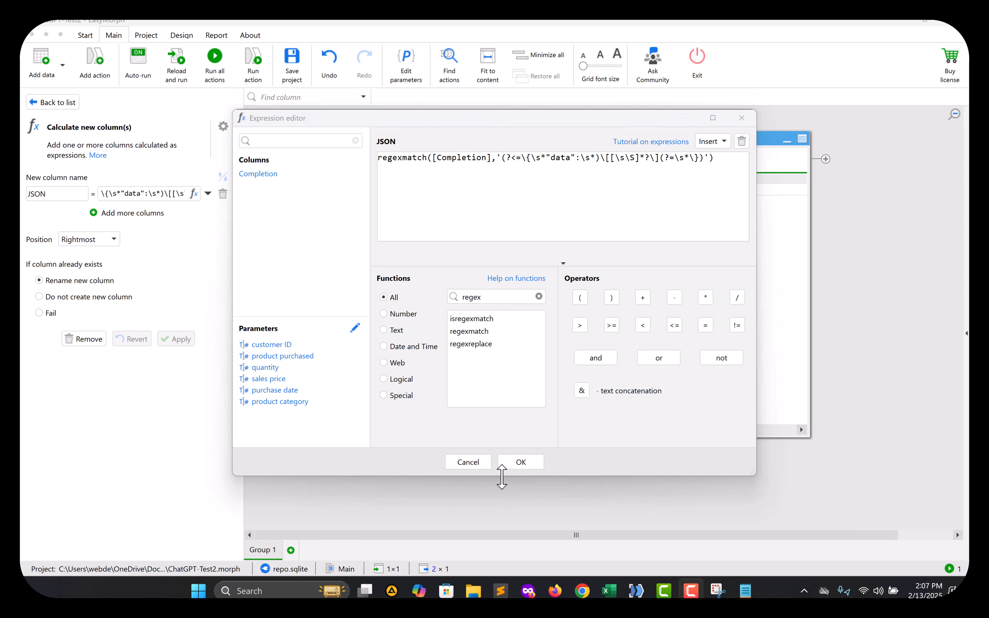
pyautogui.click(479, 465)
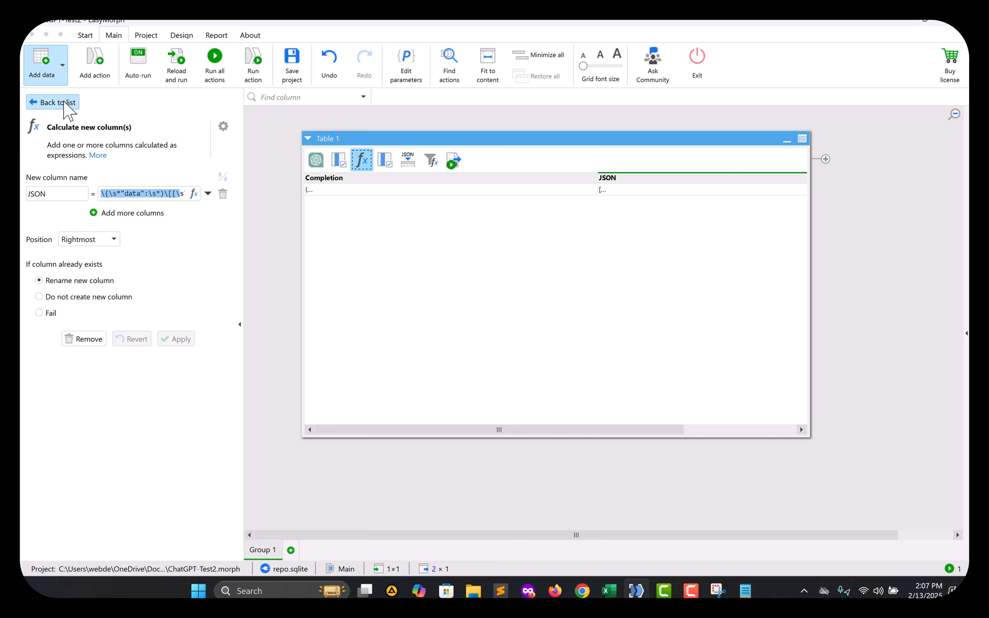
# Recalculate Table 1 through the JSON column step and the Keep [JSON] step.
pyautogui.click(252, 65)
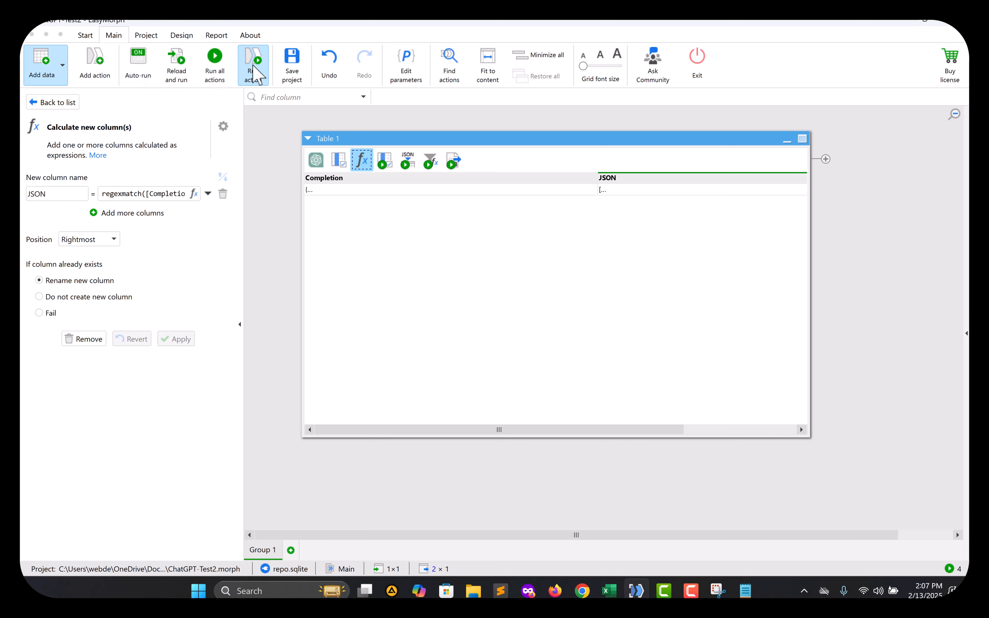
pyautogui.click(40, 103)
pyautogui.click(126, 303)
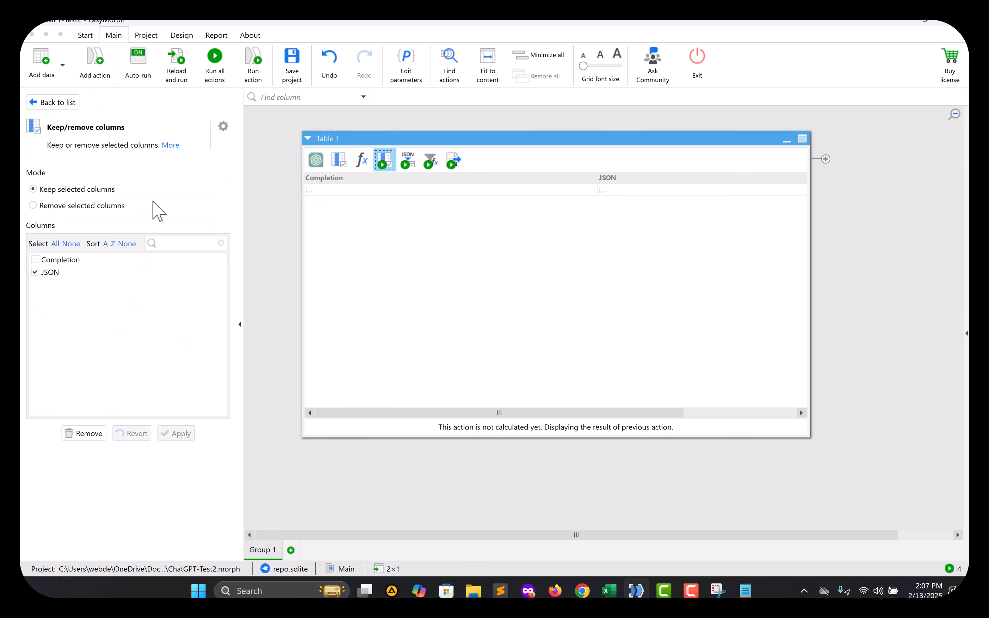
pyautogui.click(254, 66)
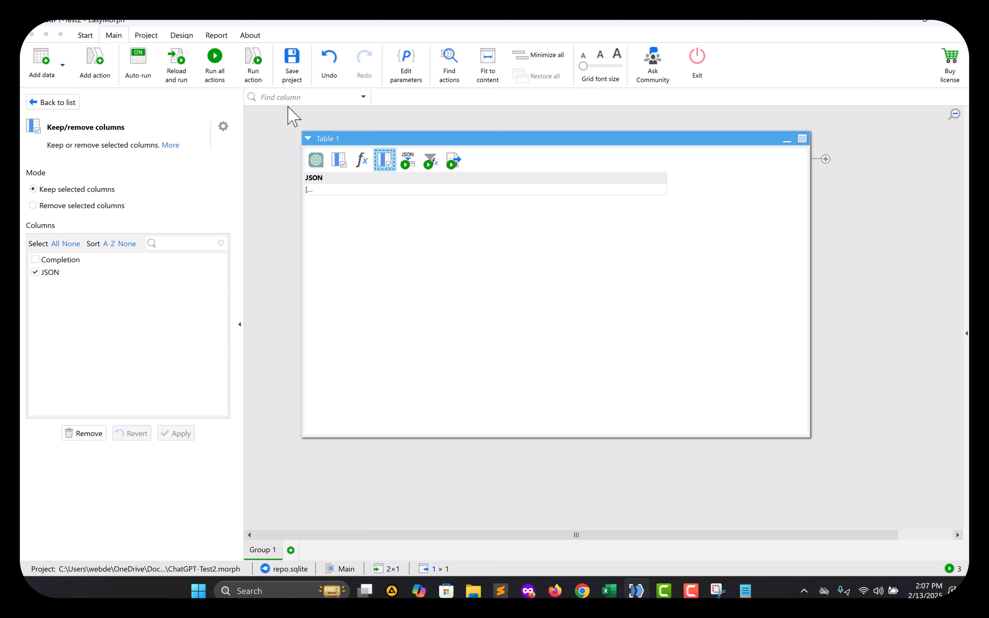
# Add a Step 5 filter keeping rows where [JSON] holds the generated array.
pyautogui.click(309, 191)
pyautogui.doubleClick(310, 192)
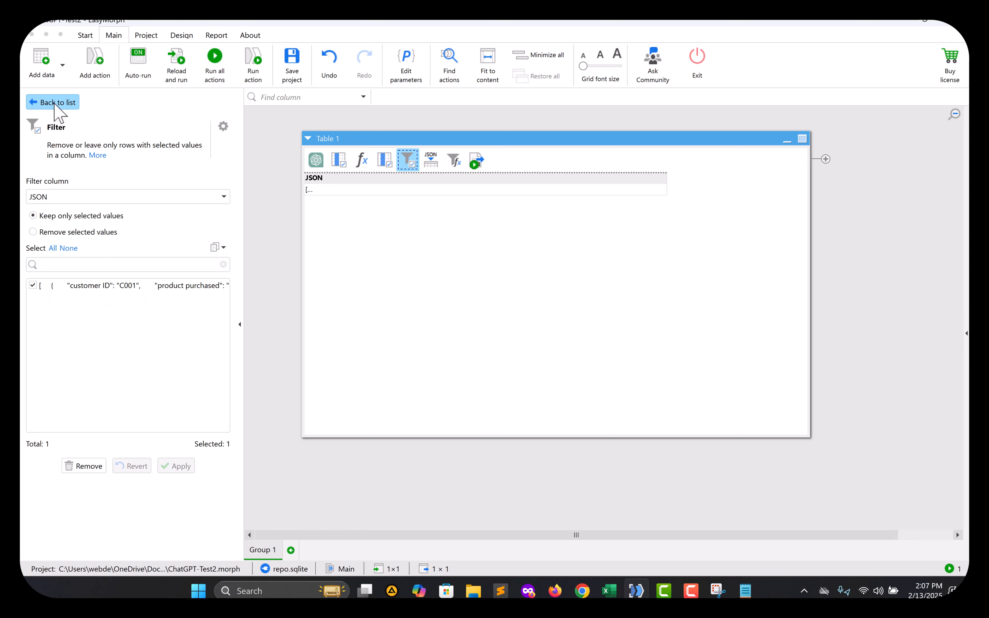
pyautogui.click(45, 104)
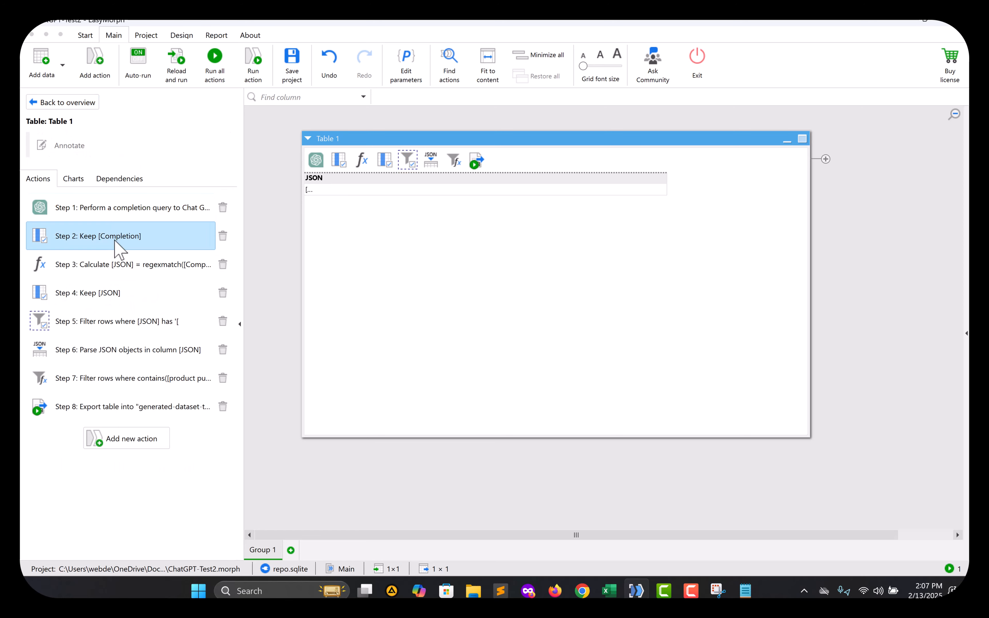
# Delete the Step 5 JSON filter and check that Parse JSON yields 36 rows.
pyautogui.click(145, 323)
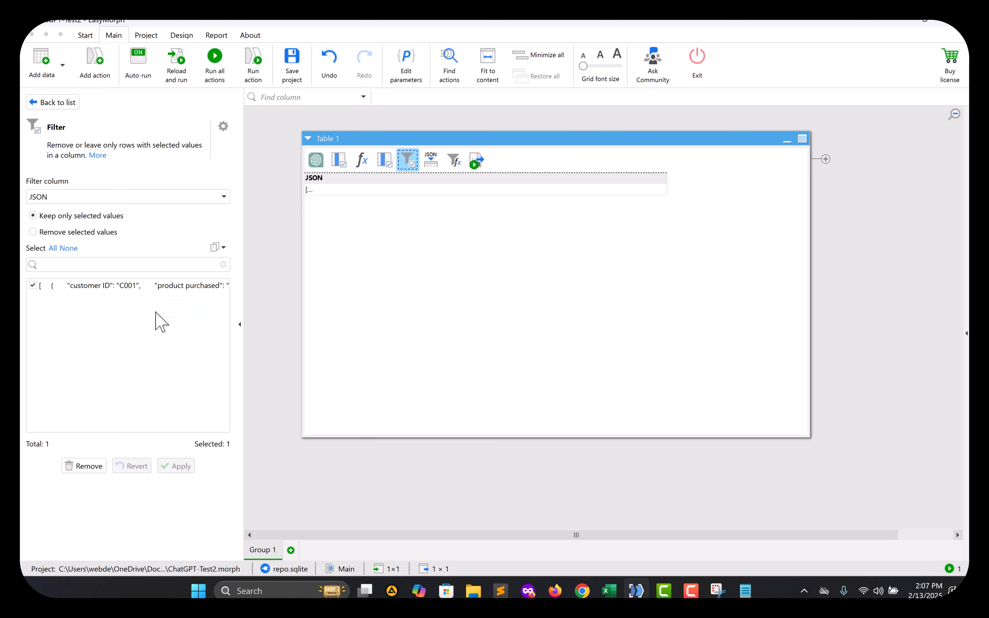
pyautogui.click(49, 104)
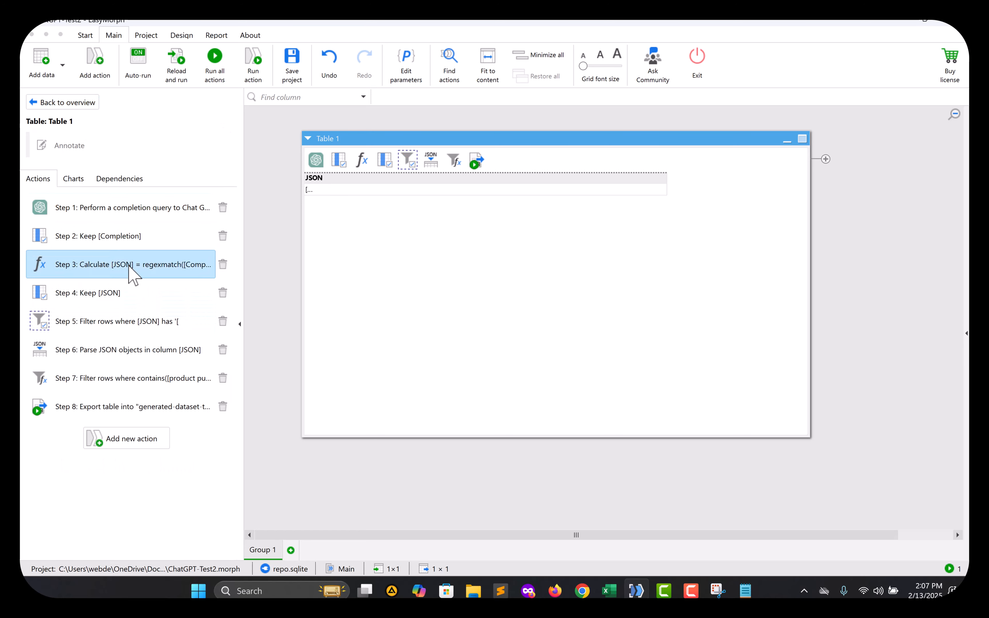
pyautogui.click(223, 322)
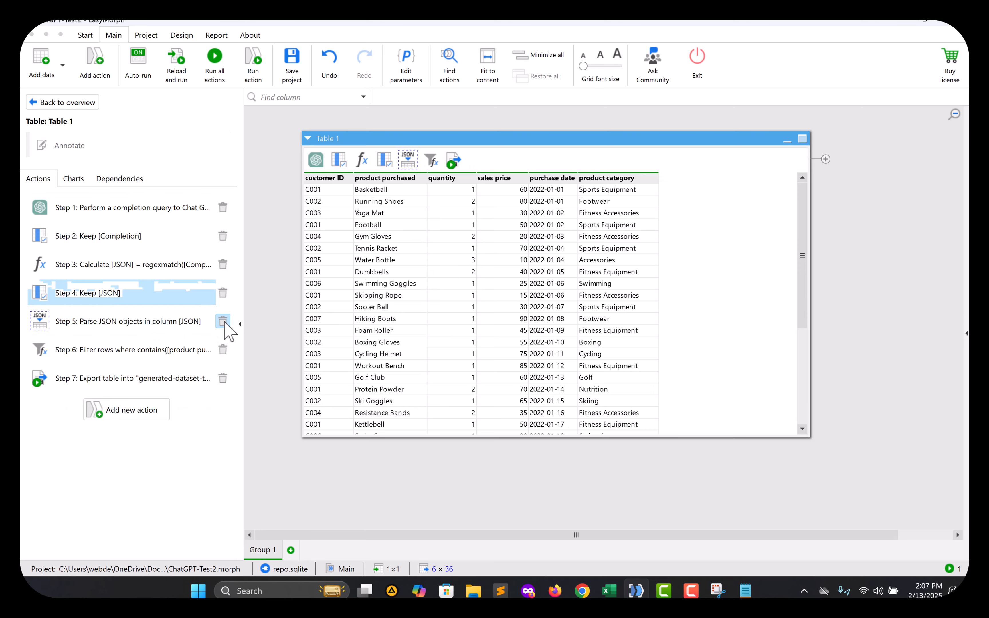
pyautogui.click(95, 324)
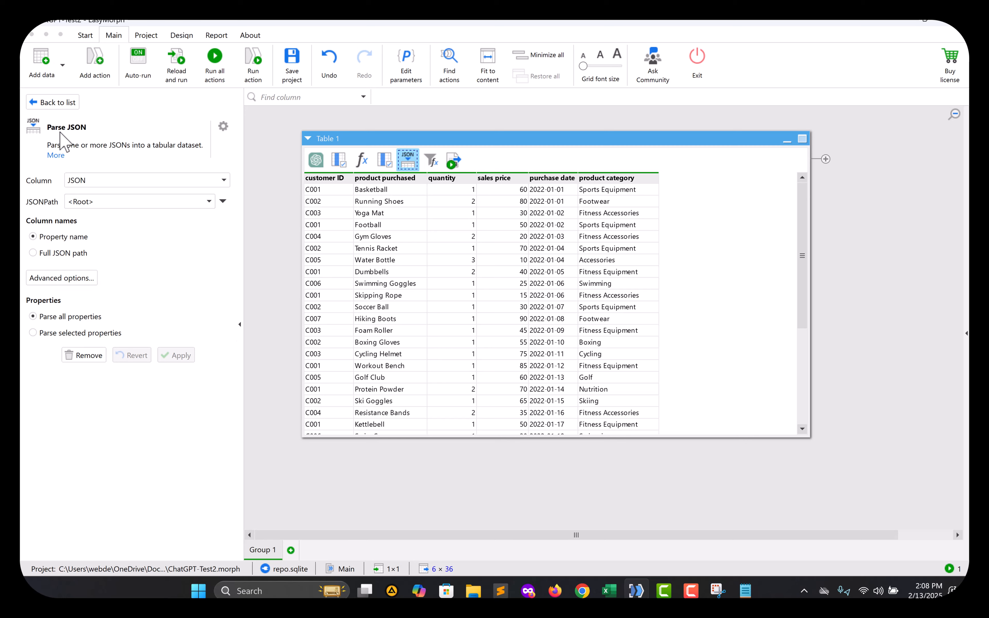
pyautogui.click(52, 103)
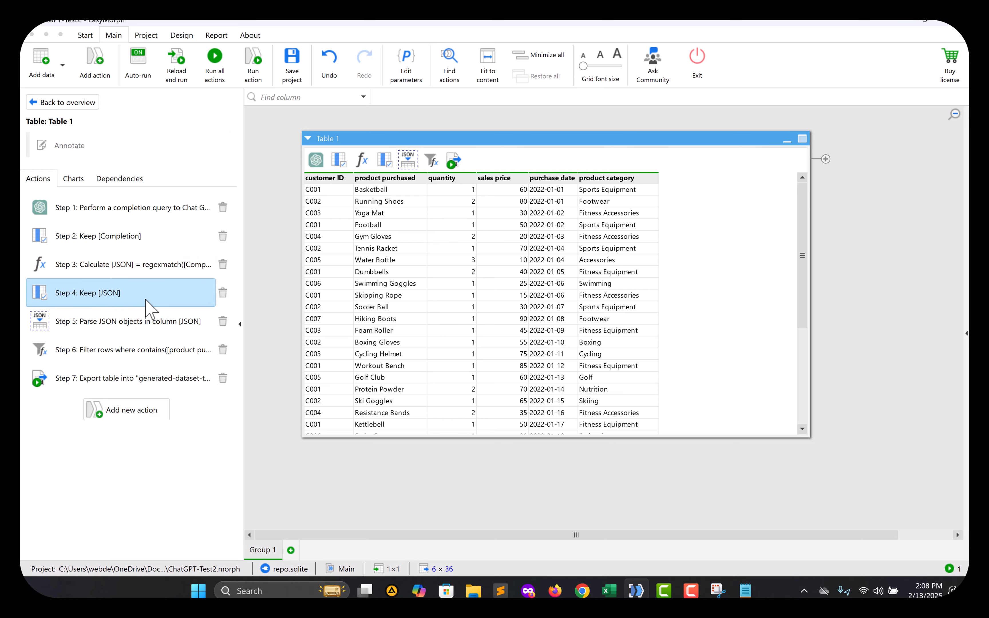
# Search the action catalogue for 'Parse JSON'.
pyautogui.click(137, 410)
pyautogui.press('Escape')
pyautogui.hotkey('ctrl', 'q')
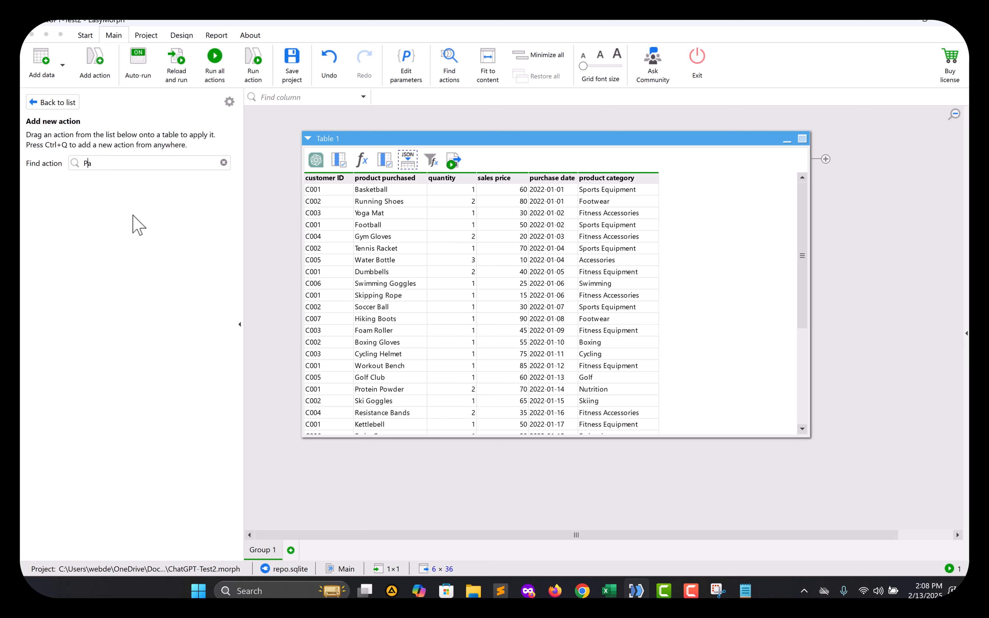
pyautogui.write('Parse JSON')
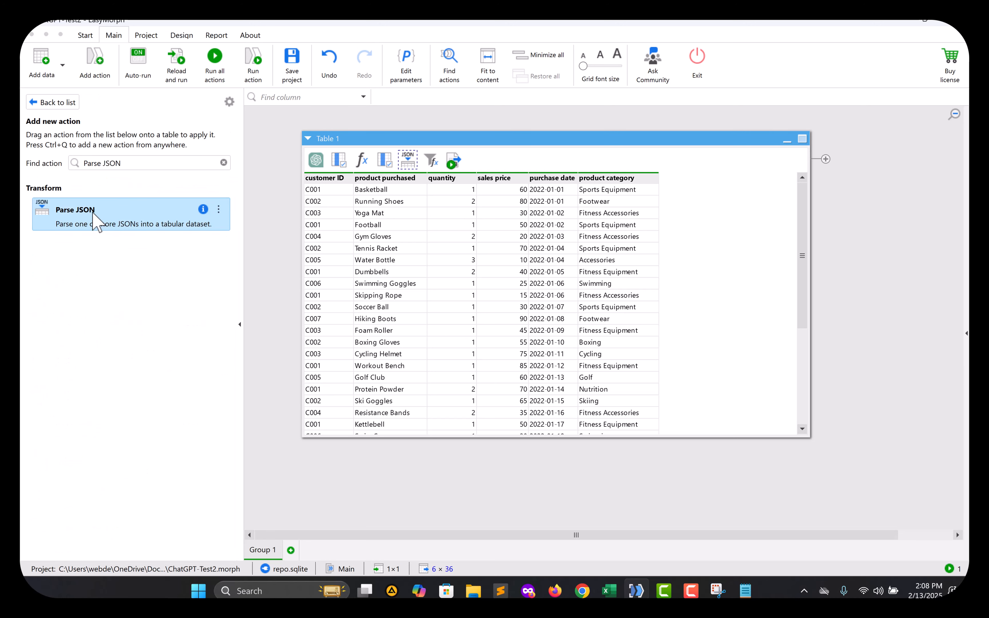
# Open the Step 5 Parse JSON settings and keep the JSONPath at <Root>.
pyautogui.click(57, 102)
pyautogui.click(130, 322)
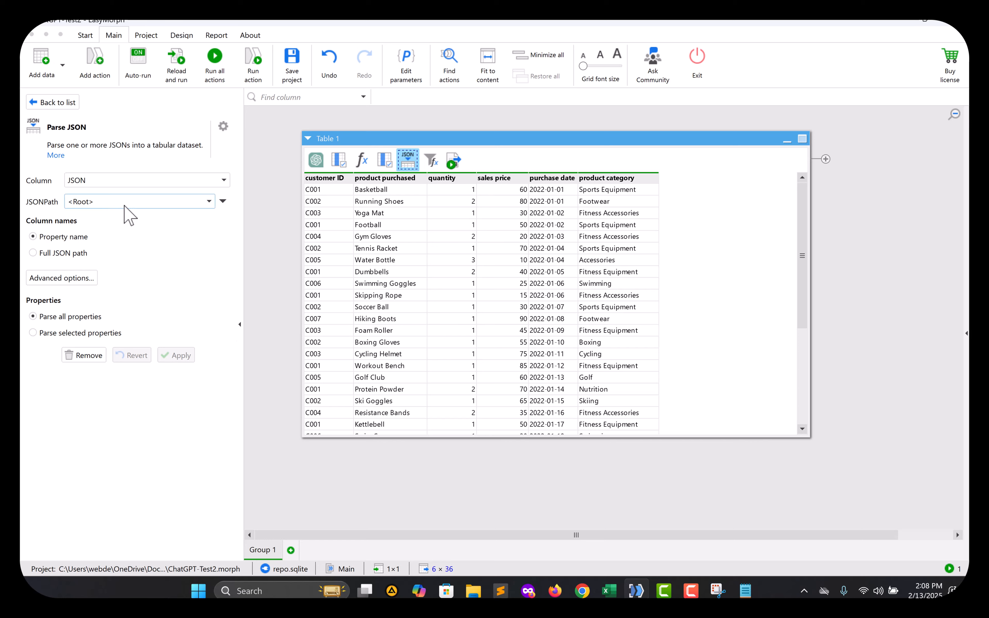
pyautogui.click(150, 203)
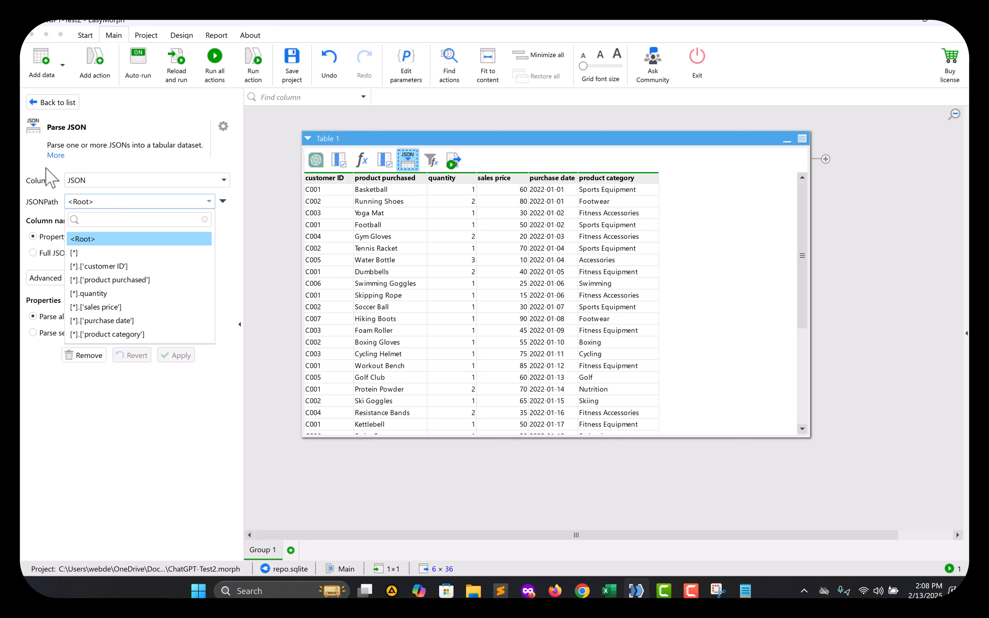
pyautogui.click(66, 184)
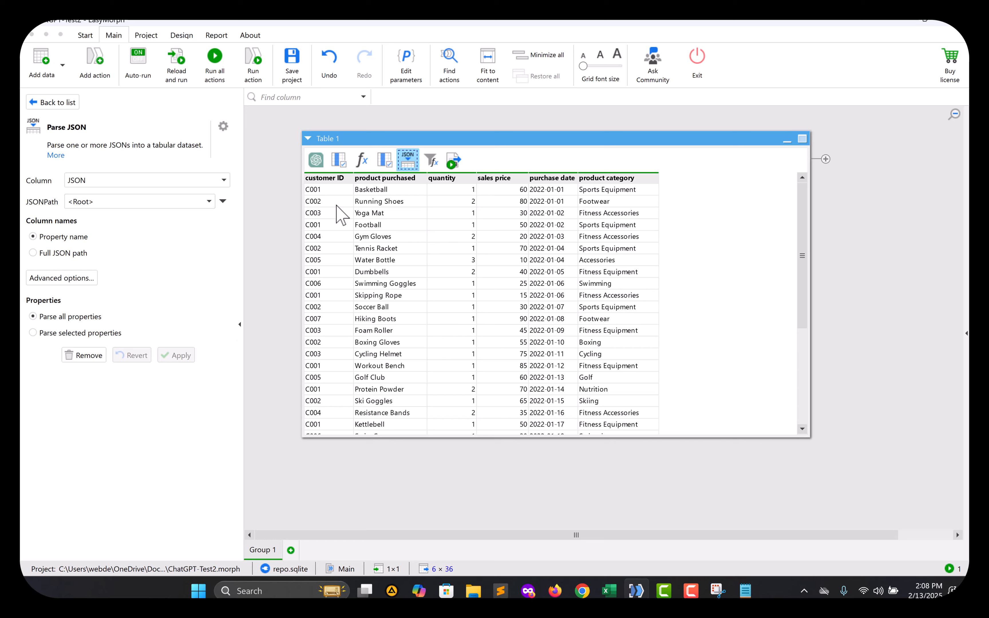
# Open and close the project's Edit parameters dialog, then return to Table 1's seven-step list.
pyautogui.click(418, 78)
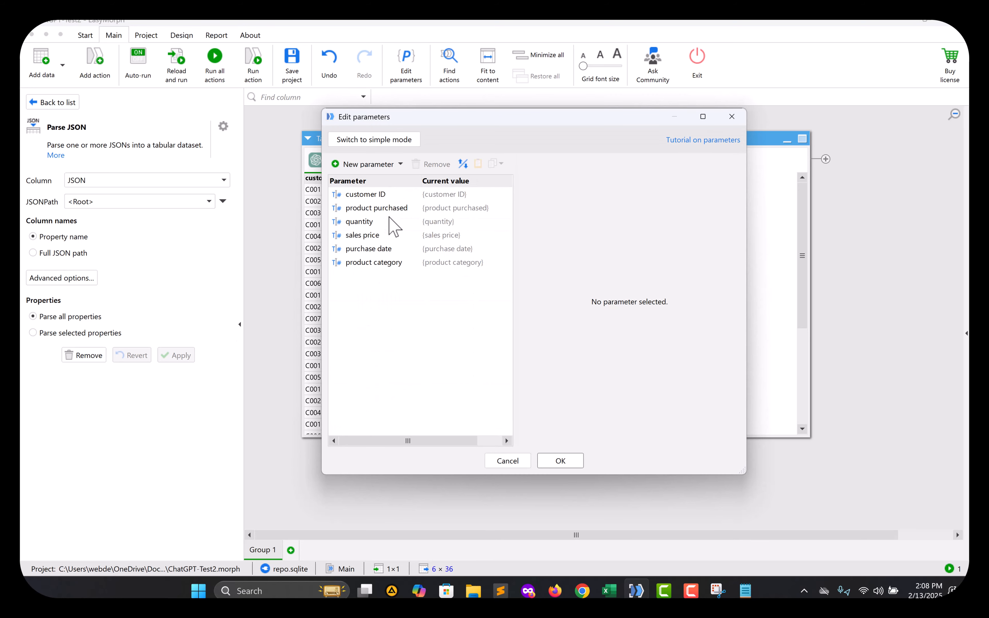
pyautogui.click(732, 118)
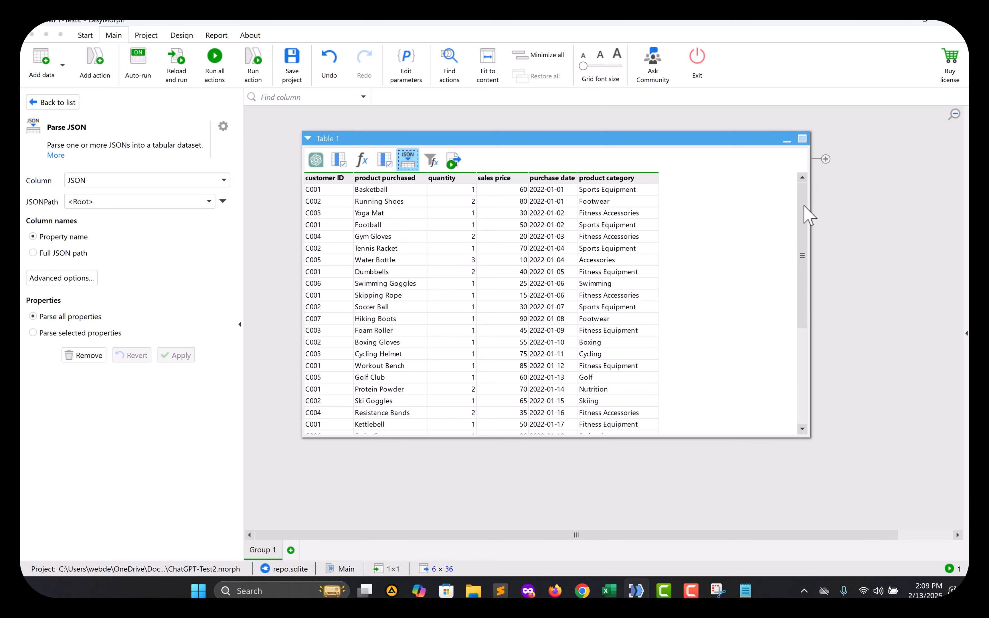
pyautogui.moveTo(803, 206)
pyautogui.mouseDown()
pyautogui.moveTo(767, 339)
pyautogui.moveTo(790, 198)
pyautogui.mouseUp()
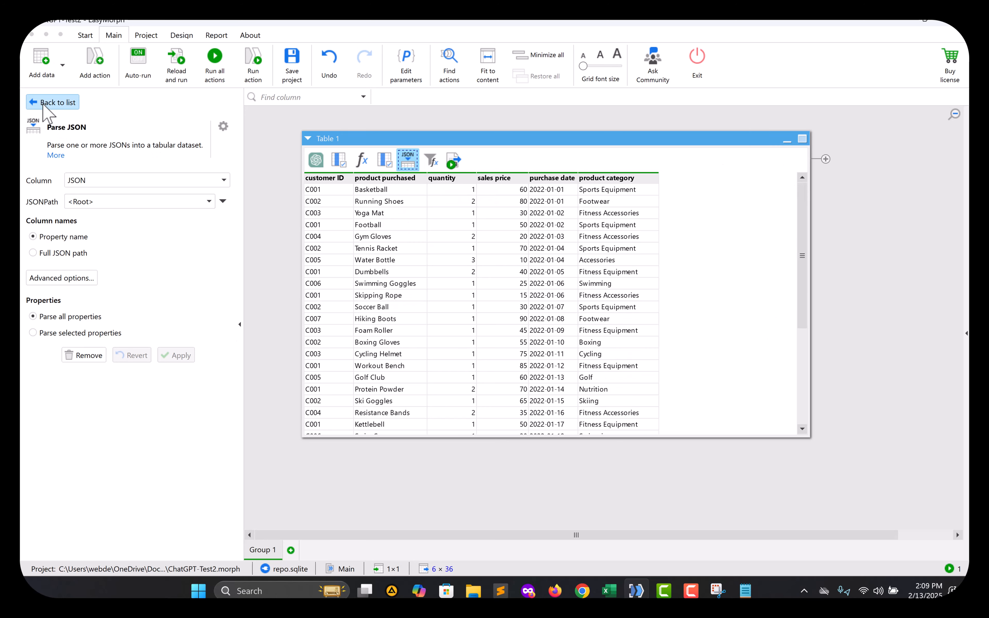
pyautogui.click(53, 103)
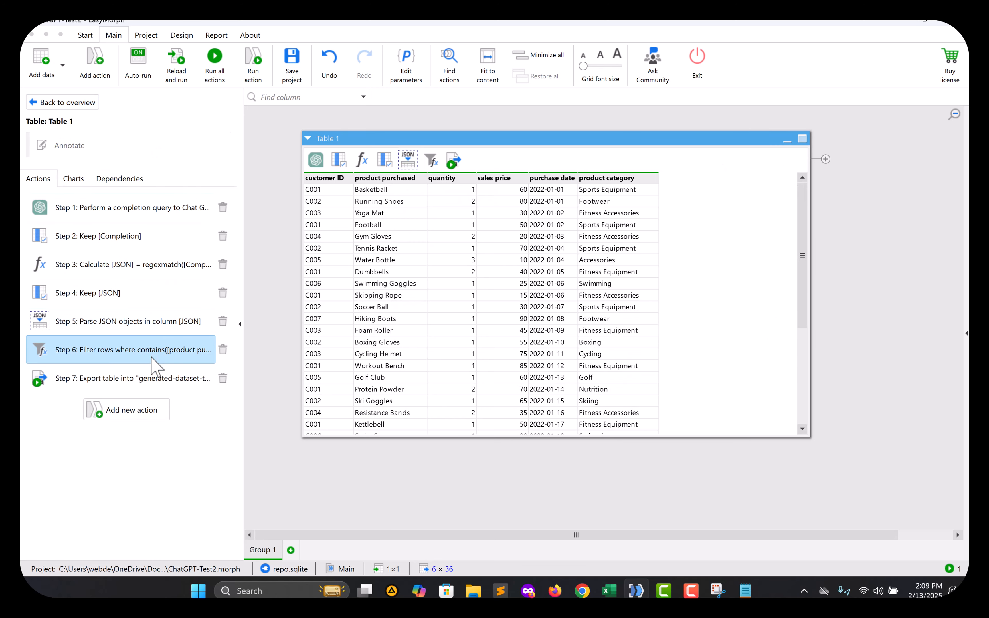
# Review Step 6's Tennis filter, which keeps Tennis Racket and Tennis Balls, then return to the list.
pyautogui.click(177, 350)
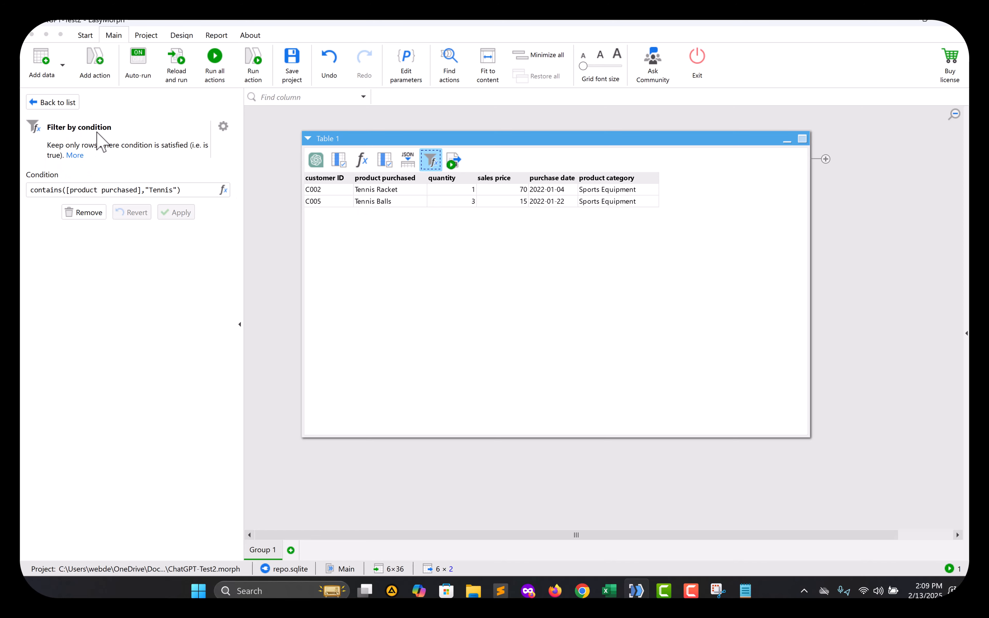
pyautogui.click(62, 103)
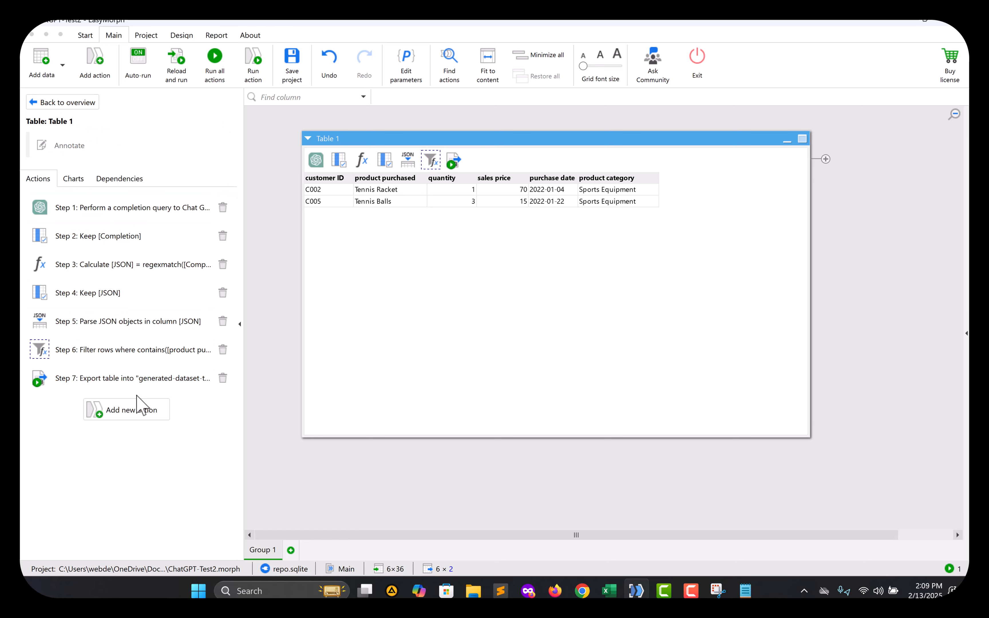
# Search the action catalogue for 'Filter' and close it without adding an action.
pyautogui.click(157, 404)
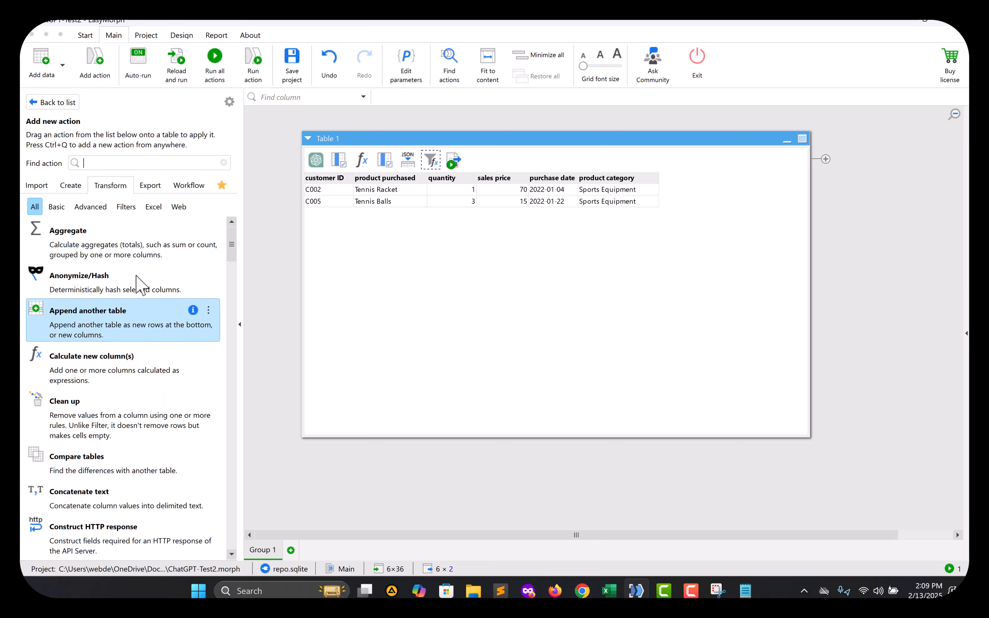
pyautogui.write('Filter')
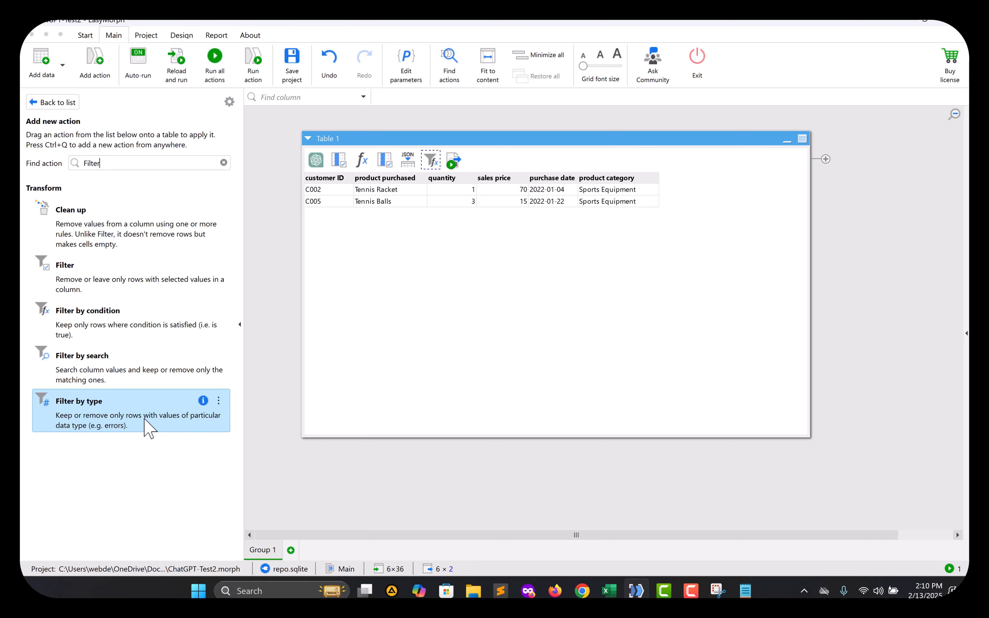
pyautogui.click(53, 103)
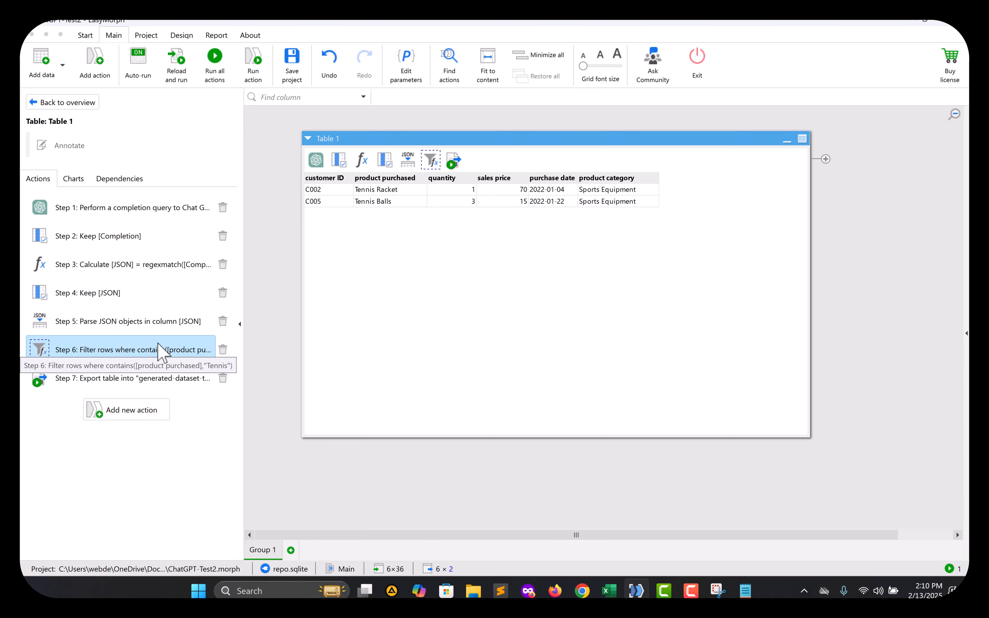
# Browse 'Export' actions without adding one and open Step 7's delimited-text export settings.
pyautogui.click(171, 377)
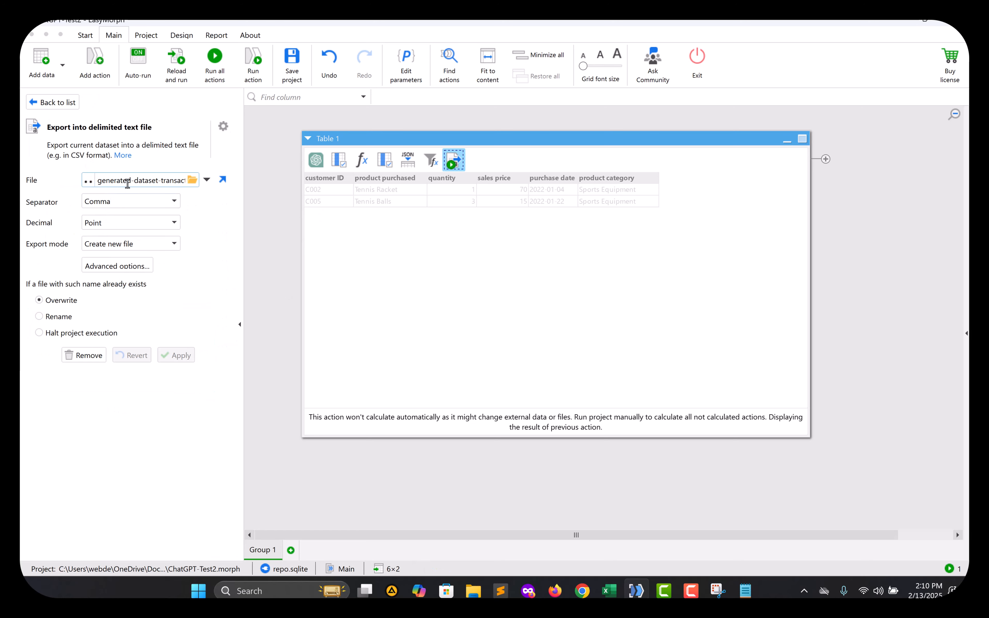
pyautogui.moveTo(126, 180)
pyautogui.mouseDown()
pyautogui.moveTo(194, 179)
pyautogui.moveTo(54, 166)
pyautogui.moveTo(132, 162)
pyautogui.mouseUp()
pyautogui.click(41, 102)
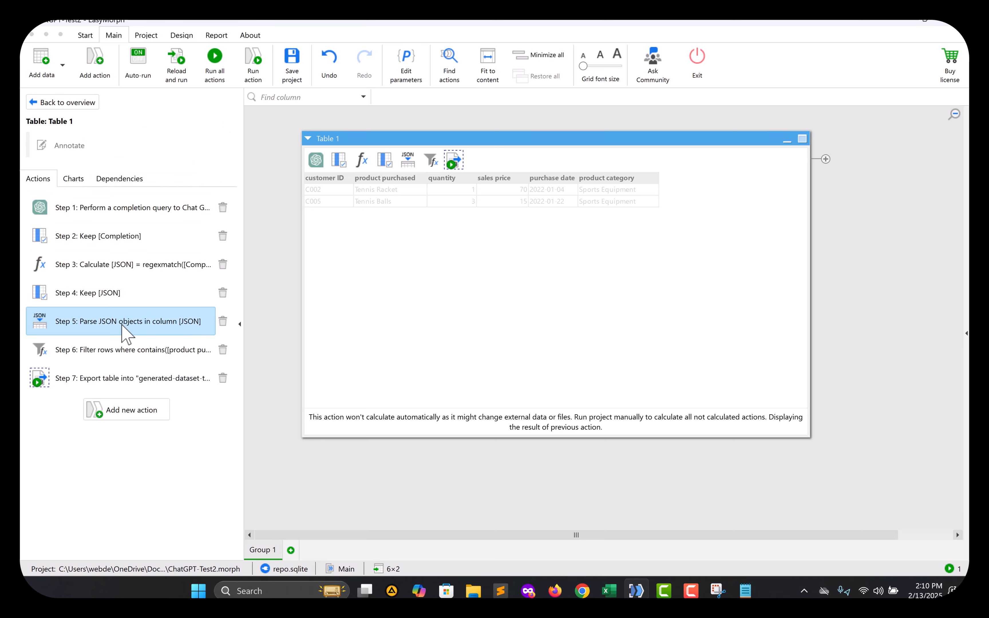
pyautogui.click(111, 415)
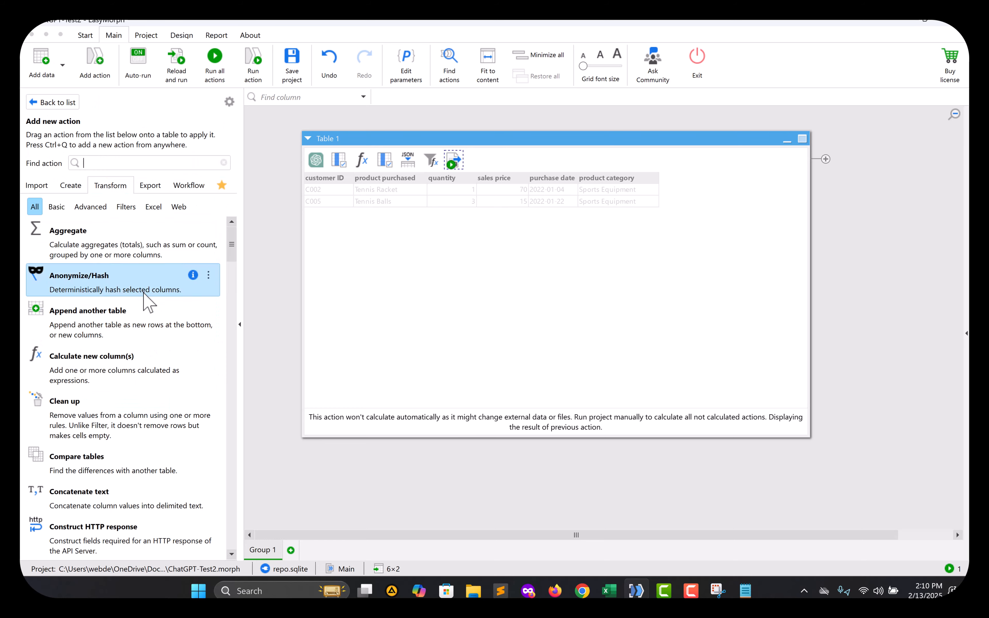
pyautogui.write('Export')
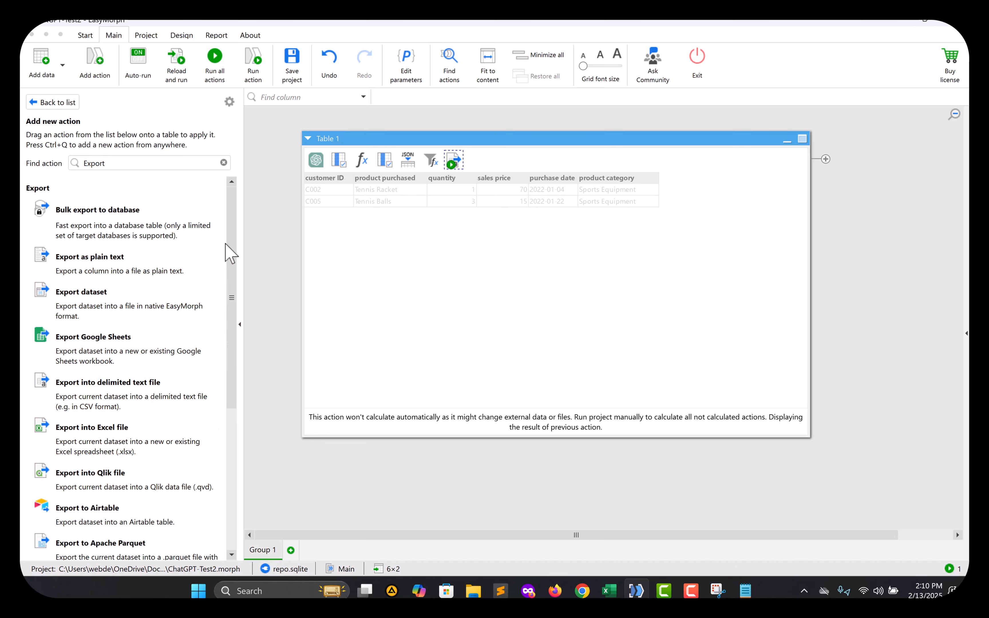
pyautogui.moveTo(230, 239); pyautogui.dragTo(234, 285)
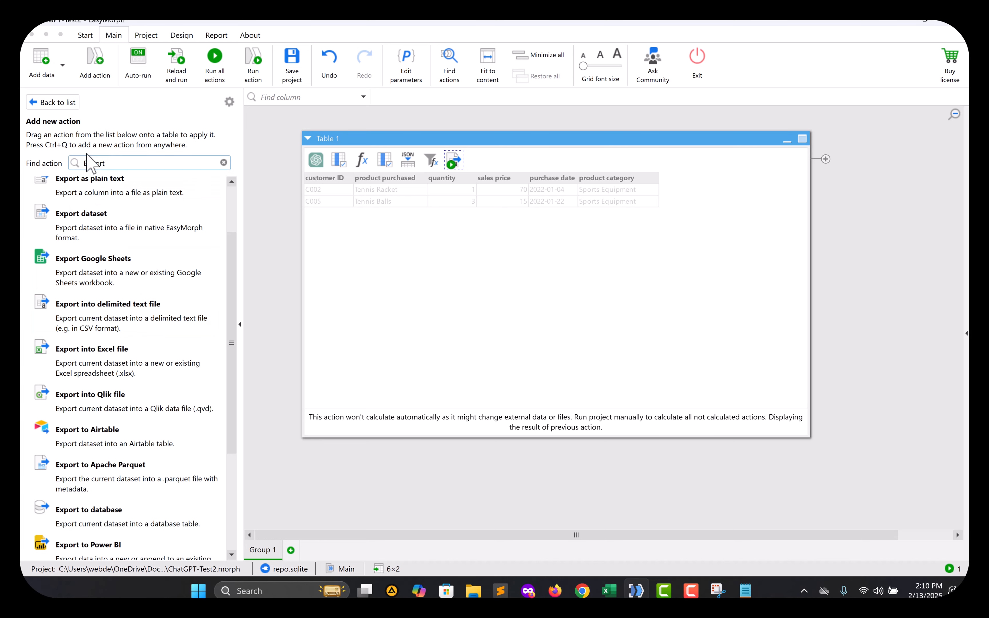
pyautogui.click(52, 103)
pyautogui.click(128, 378)
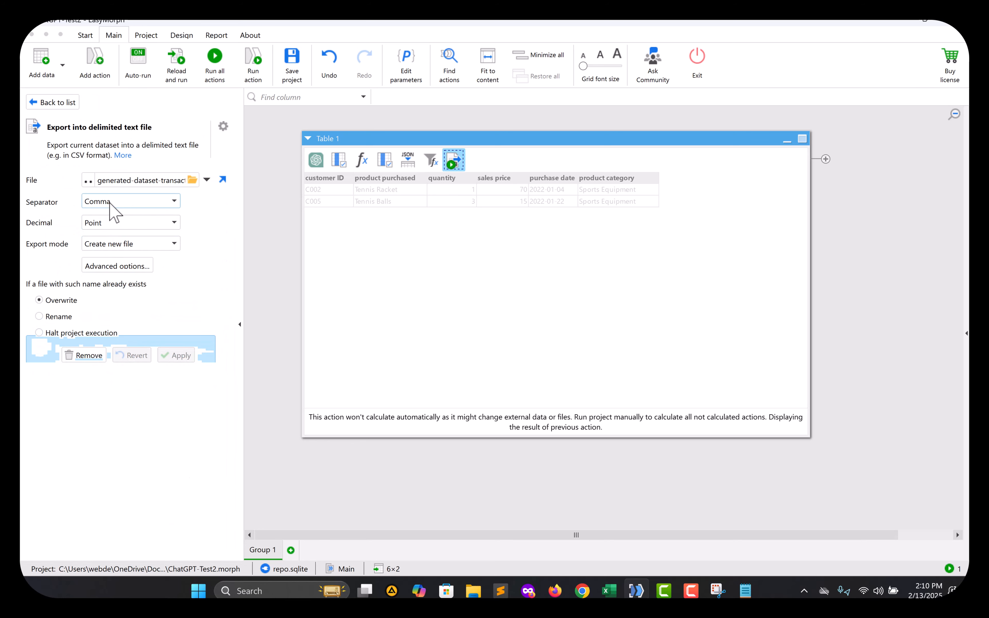
# Keep Comma as the export's column separator and return to Table 1's steps.
pyautogui.click(137, 201)
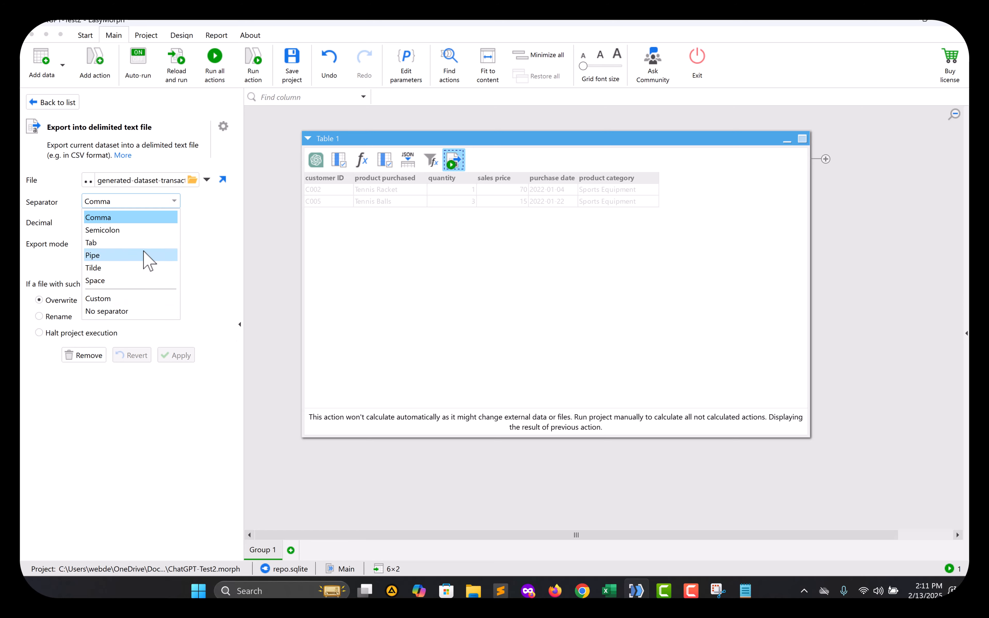
pyautogui.click(221, 211)
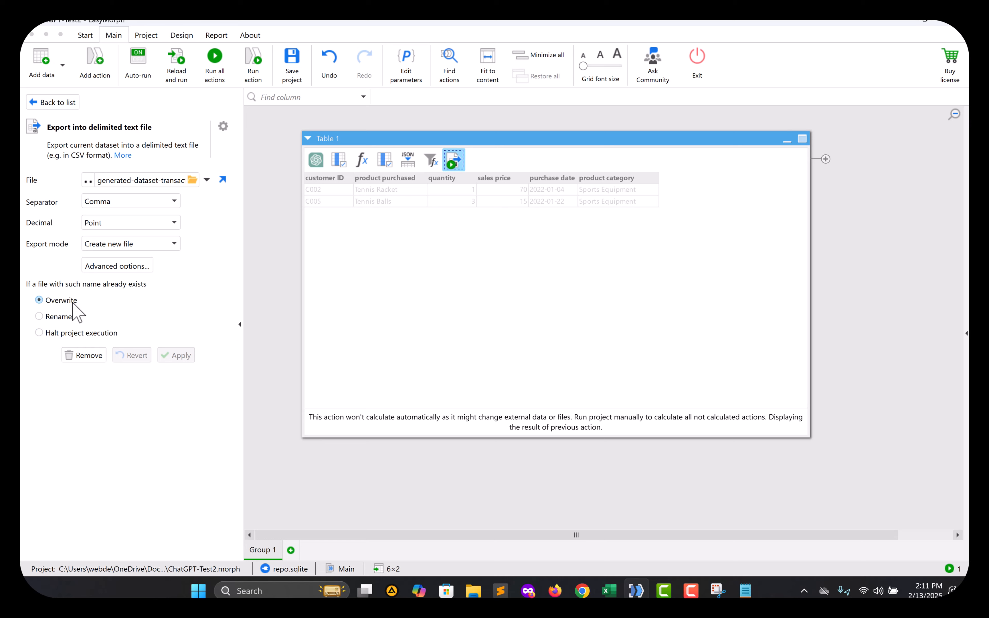
pyautogui.click(62, 103)
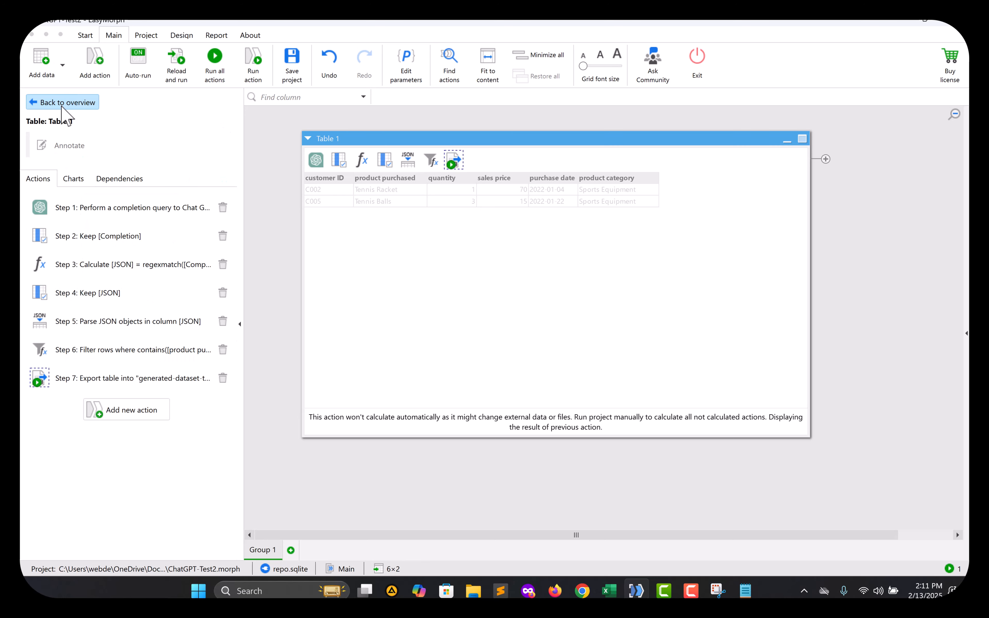
# Delete the Step 6 Tennis filter, run the delimited-text export, and switch to File Explorer.
pyautogui.click(223, 349)
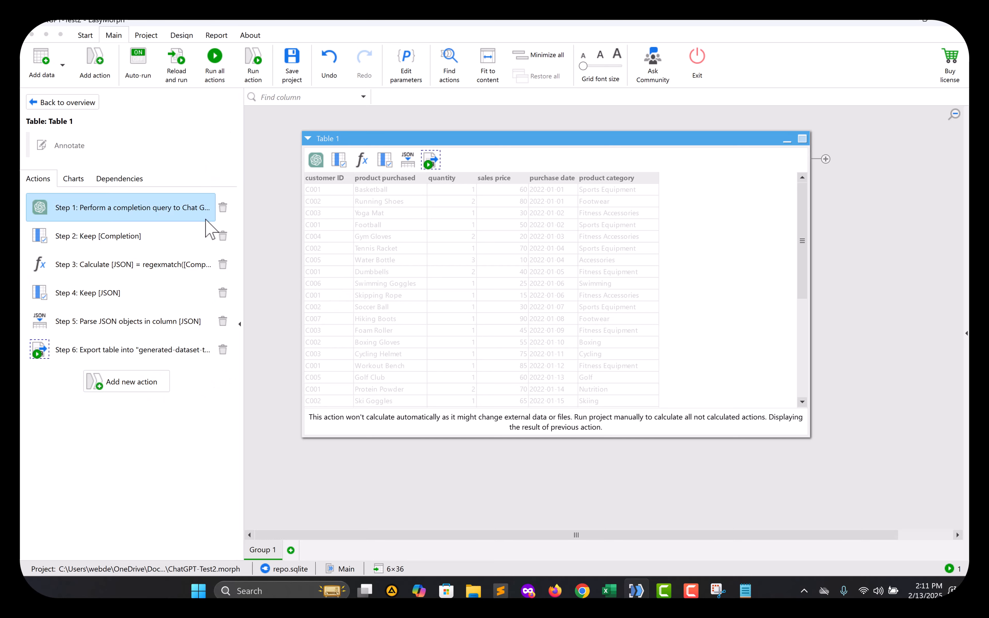
pyautogui.click(162, 350)
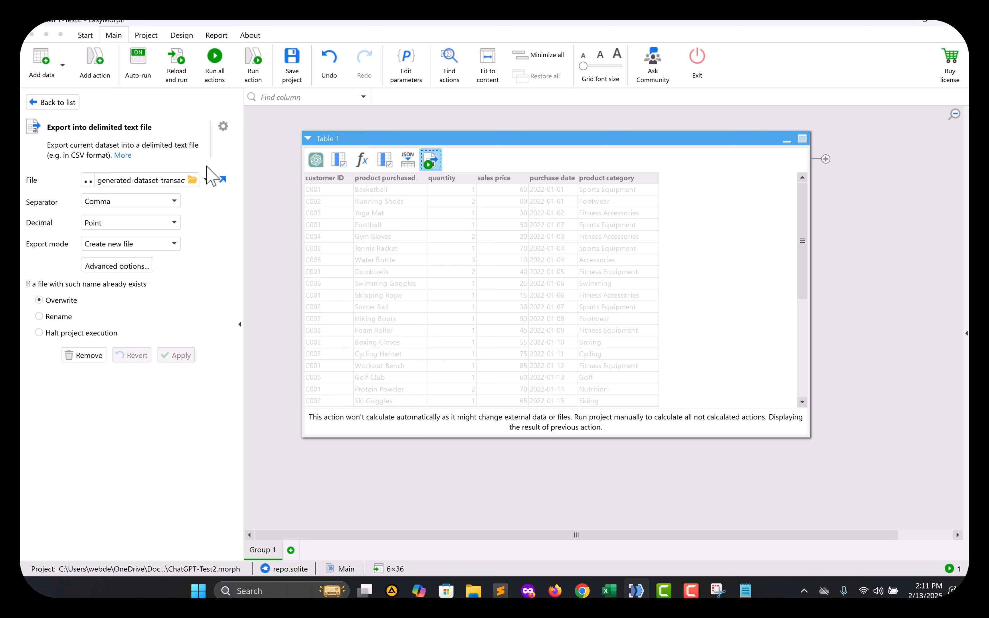
pyautogui.click(254, 75)
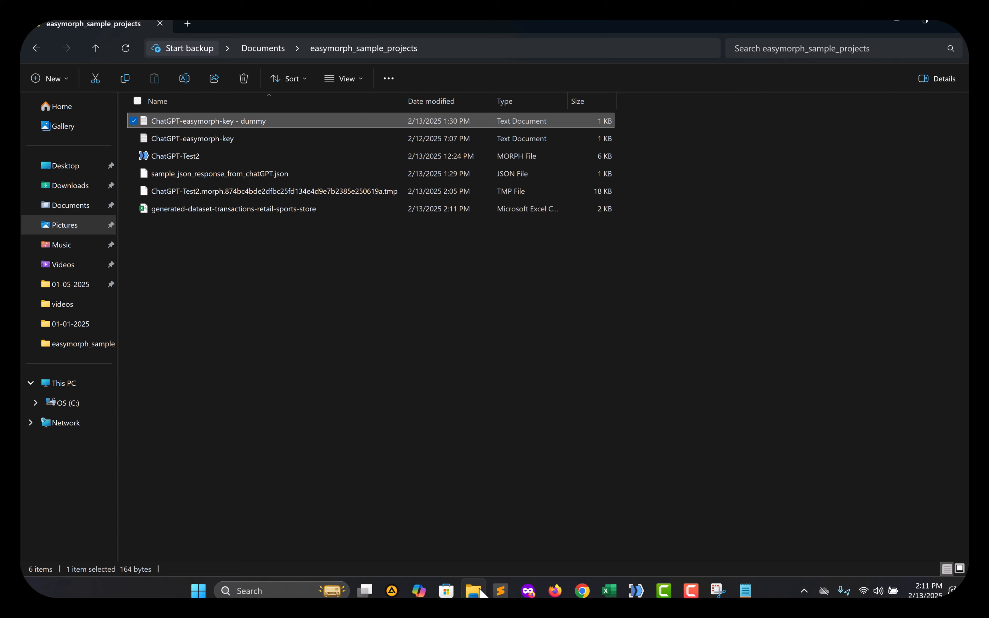
pyautogui.click(473, 591)
# Open the transactions CSV in Excel, widen columns A, B and E, and confirm data ends at row 55.
pyautogui.doubleClick(203, 209)
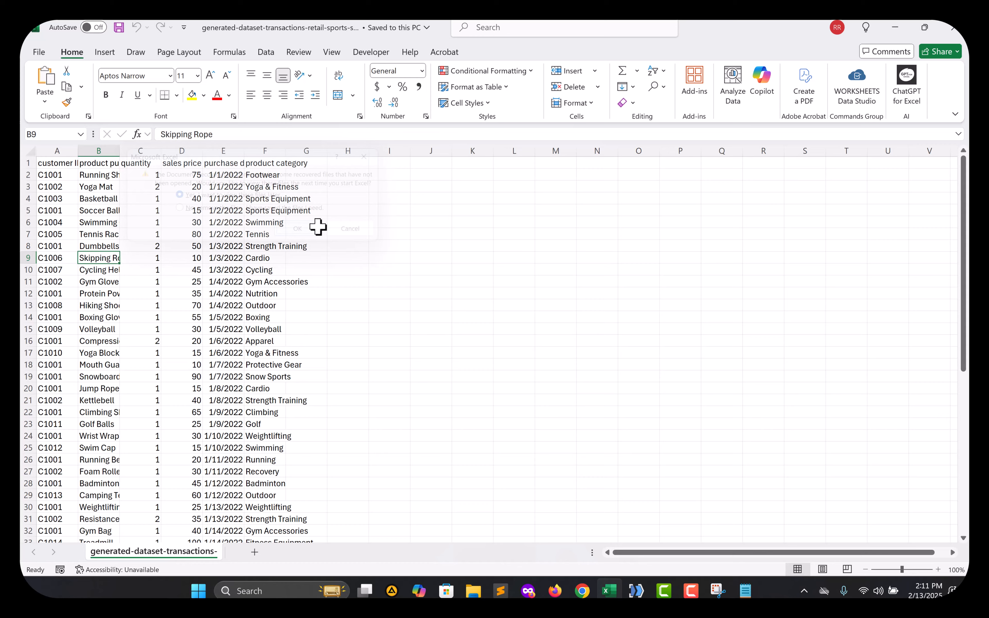
pyautogui.click(183, 354)
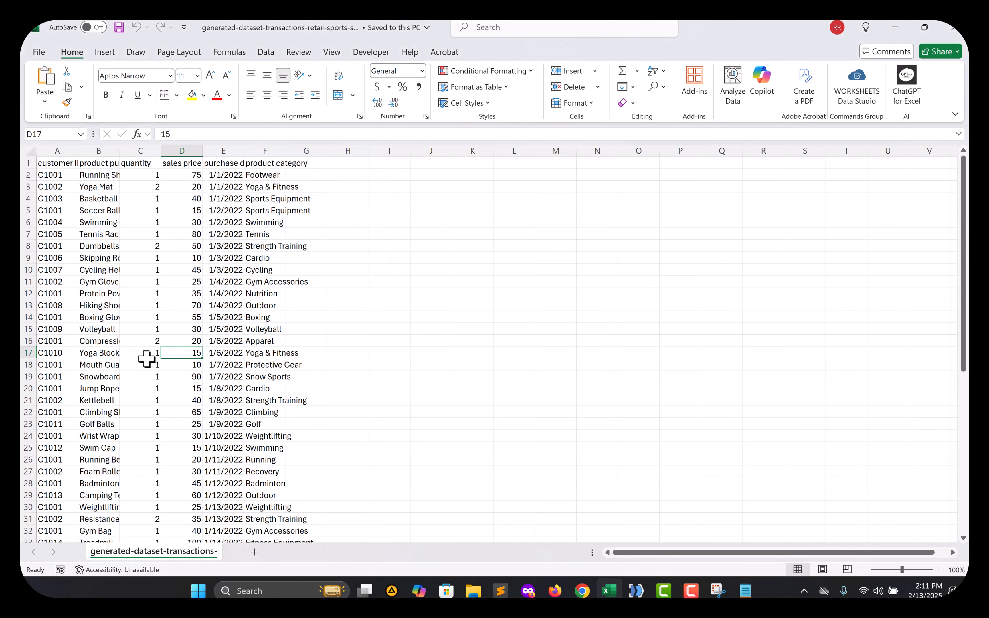
pyautogui.moveTo(244, 151); pyautogui.dragTo(258, 151)
pyautogui.doubleClick(120, 151)
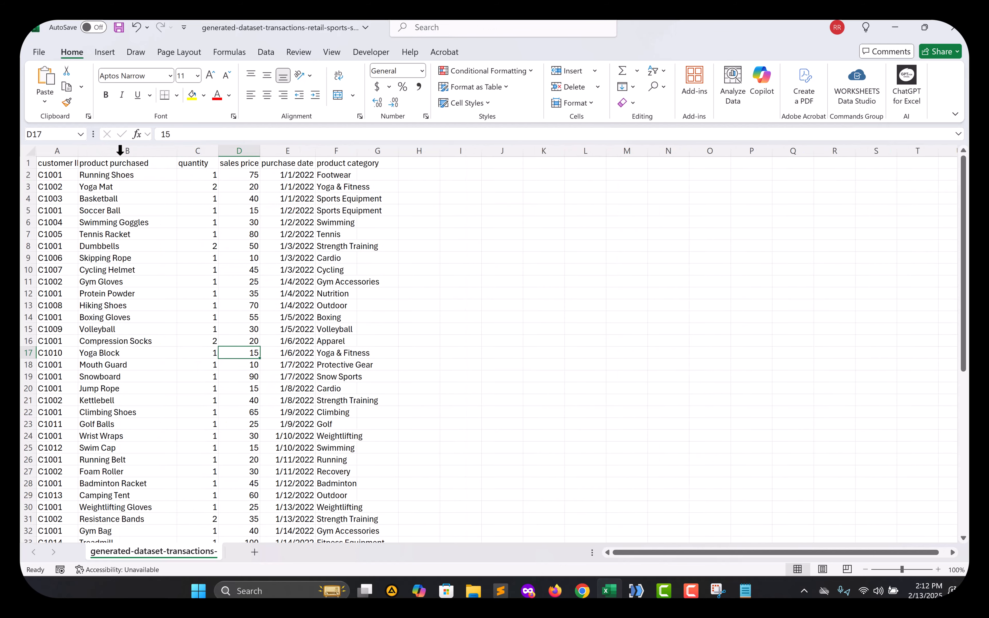
pyautogui.doubleClick(82, 150)
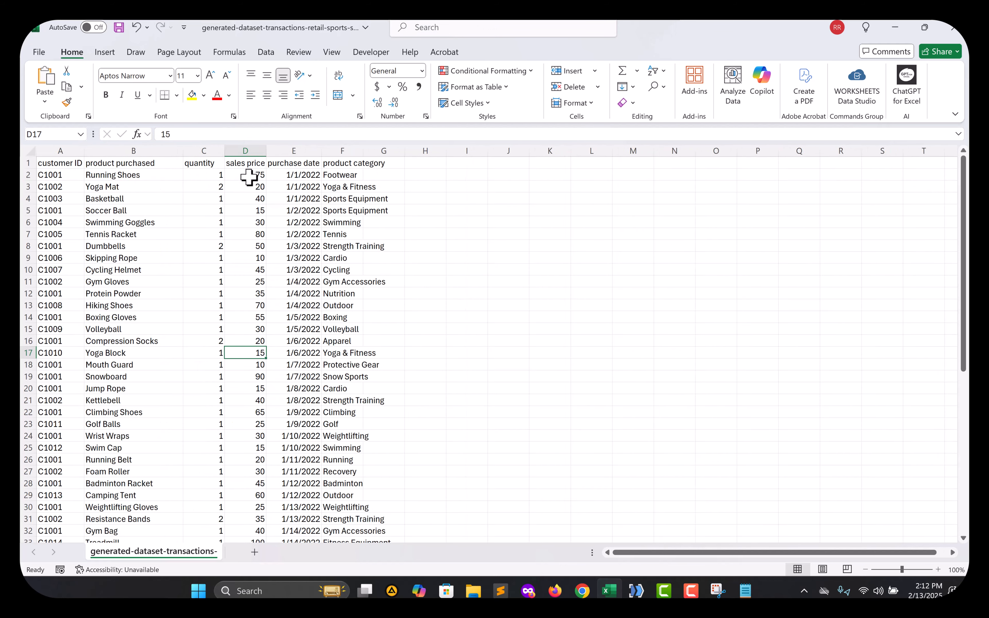
pyautogui.click(40, 174)
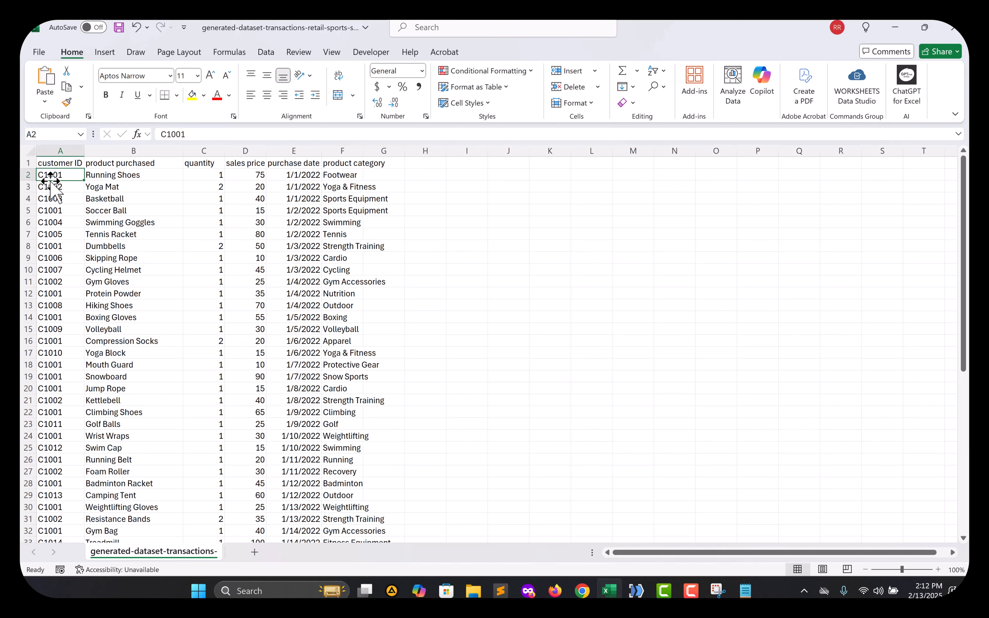
pyautogui.doubleClick(50, 181)
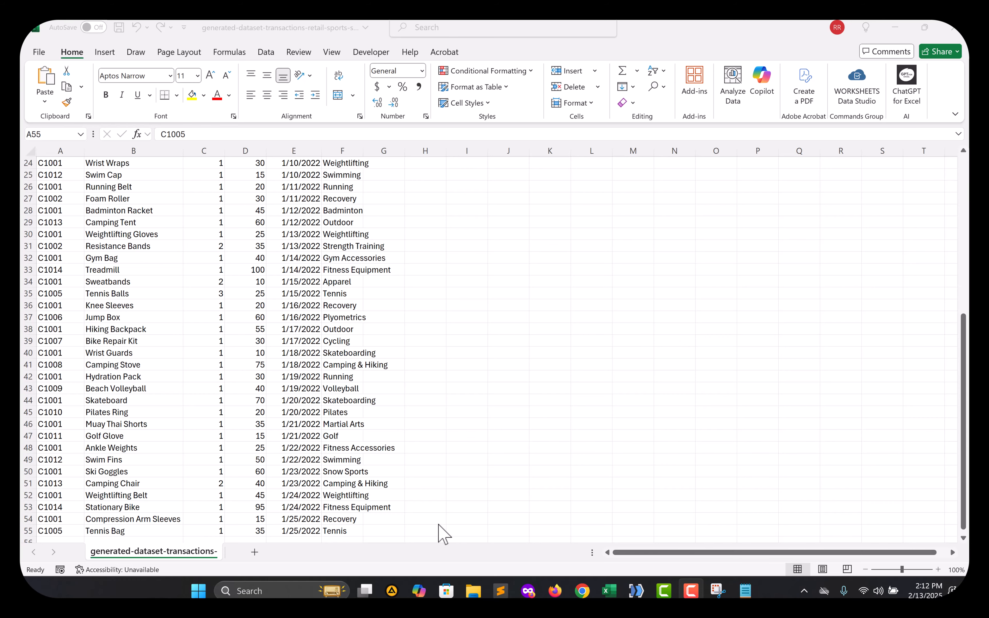
# Back in EasyMorph, show Table 1's step list ending with the 36-row generated-dataset export.
pyautogui.hotkey('alt', 'Tab')
pyautogui.hotkey('alt', 'Tab')
pyautogui.hotkey('alt', 'Tab')
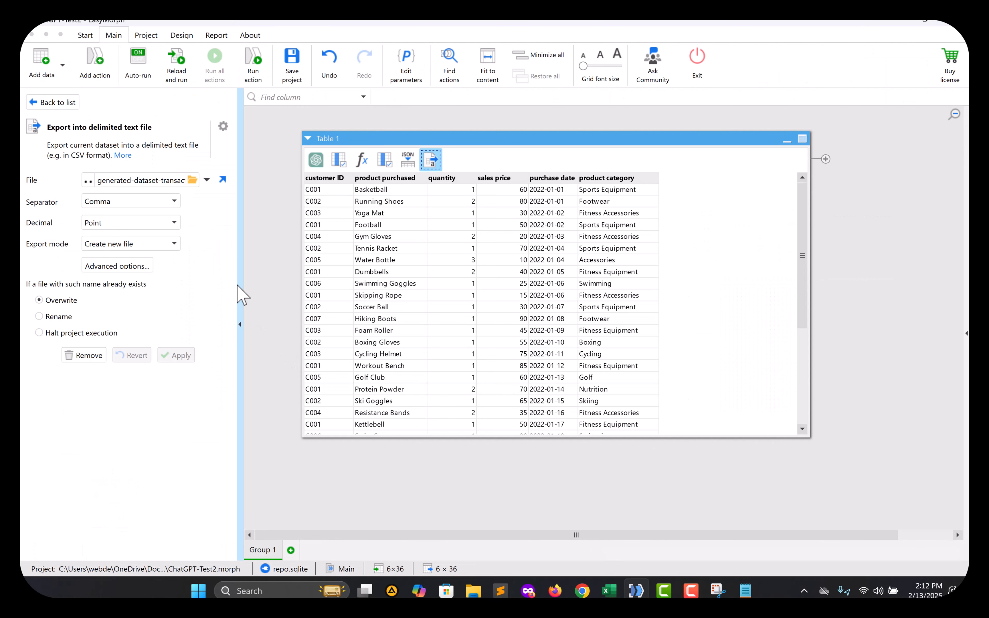
pyautogui.click(61, 103)
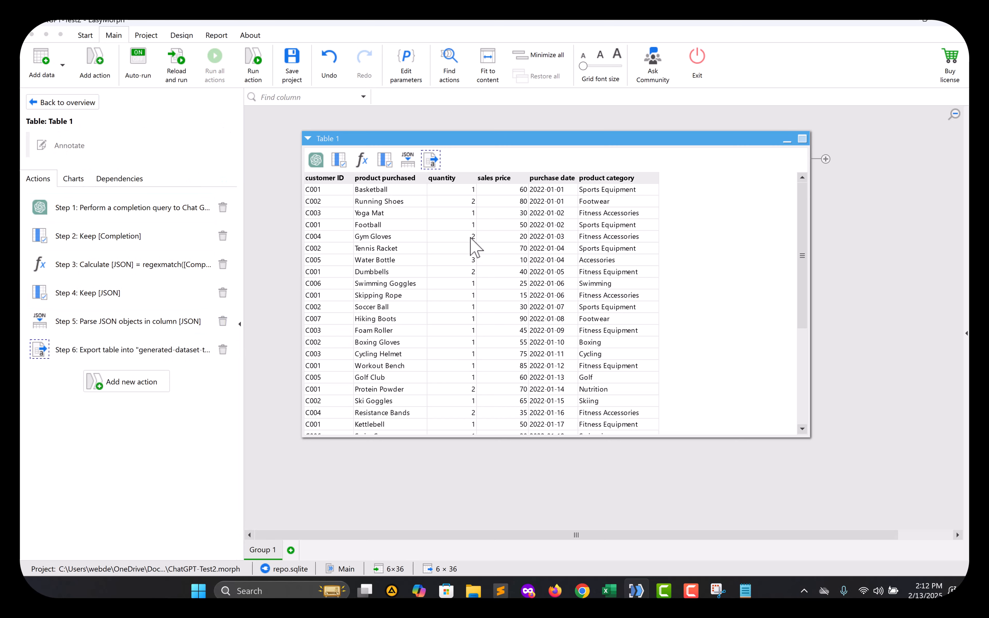